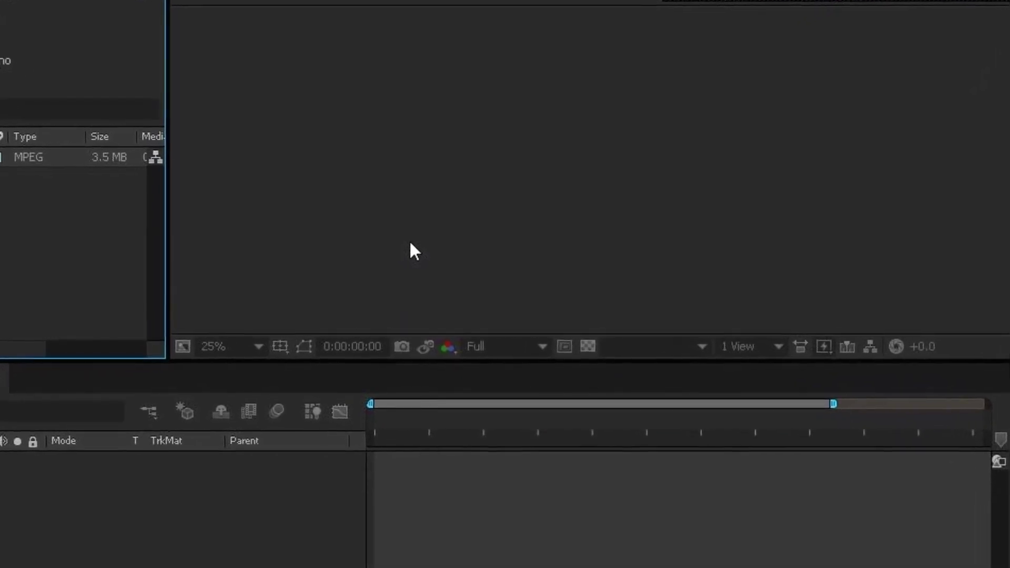
# Create the composition Comp 1 and place the Korean longboarding video in its timeline.
pyautogui.click(575, 453)
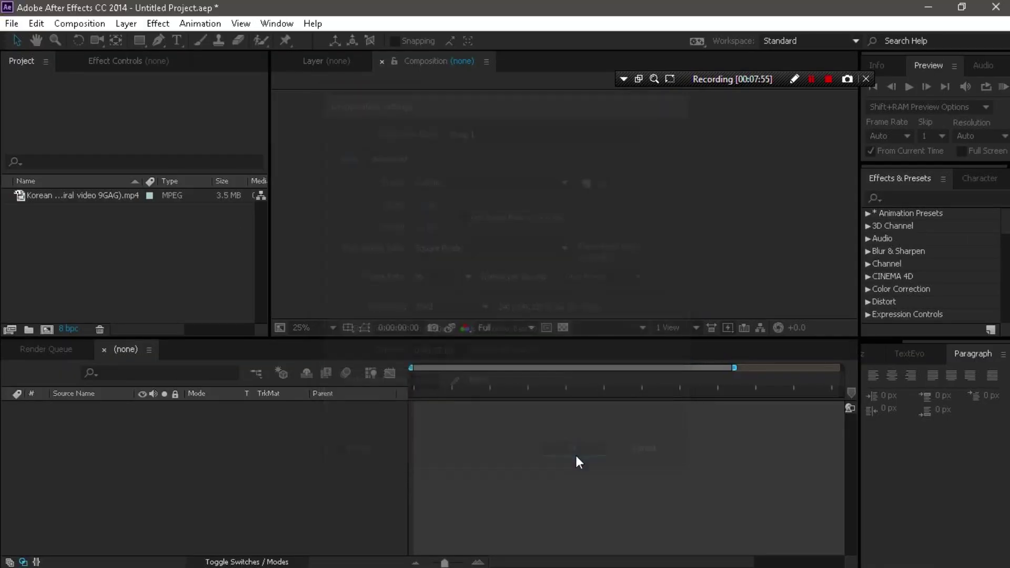
pyautogui.click(46, 209)
pyautogui.moveTo(121, 216); pyautogui.dragTo(190, 397)
pyautogui.moveTo(598, 171); pyautogui.dragTo(671, 121)
pyautogui.click(692, 160)
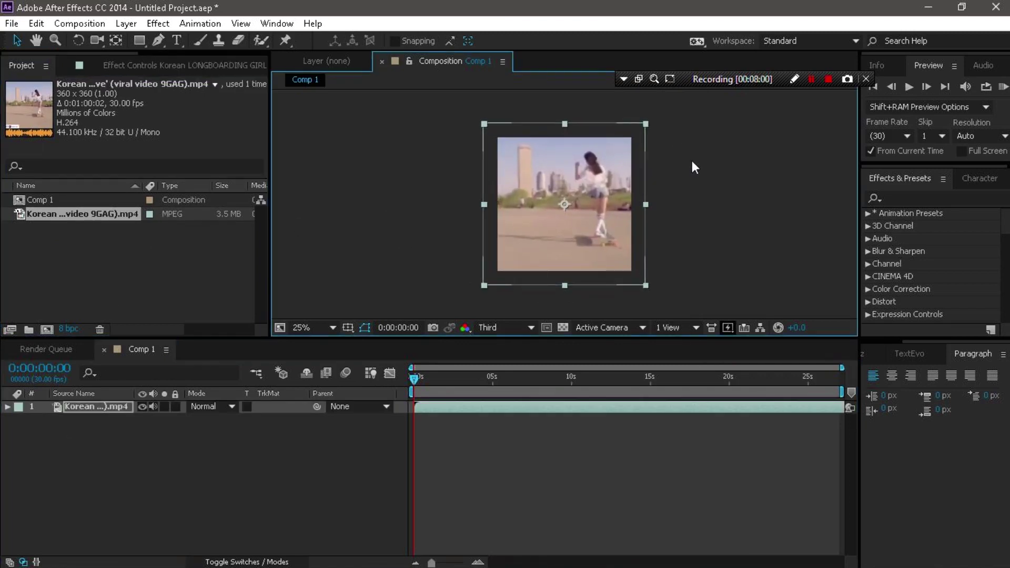
# Scrub through the longboarding video in Comp 1 to review its footage.
pyautogui.scroll(3, 568, 216)
pyautogui.scroll(-3, 568, 217)
pyautogui.click(573, 214)
pyautogui.scroll(-1, 573, 215)
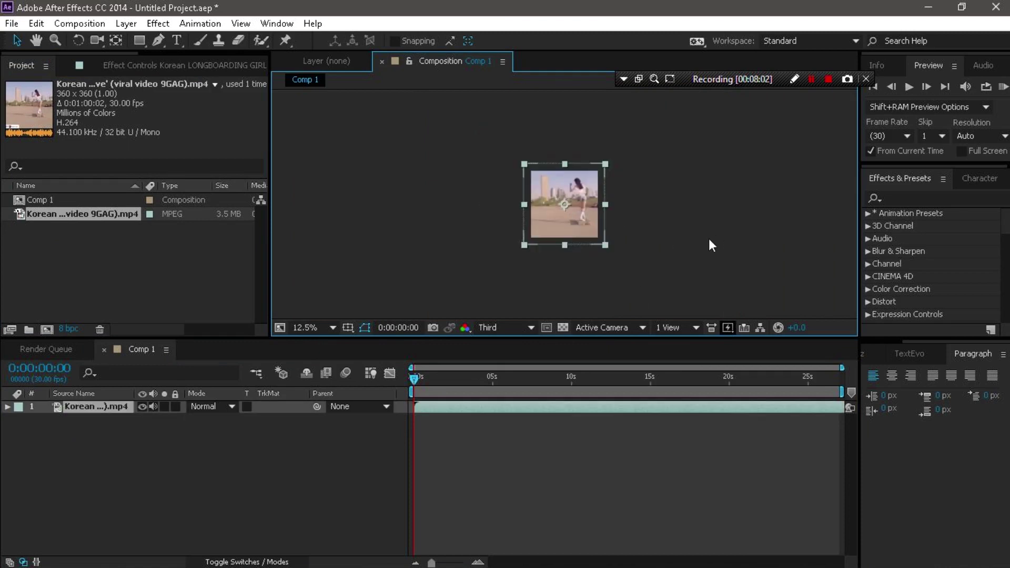
pyautogui.click(213, 464)
pyautogui.scroll(1, 548, 180)
pyautogui.moveTo(419, 377); pyautogui.dragTo(582, 437)
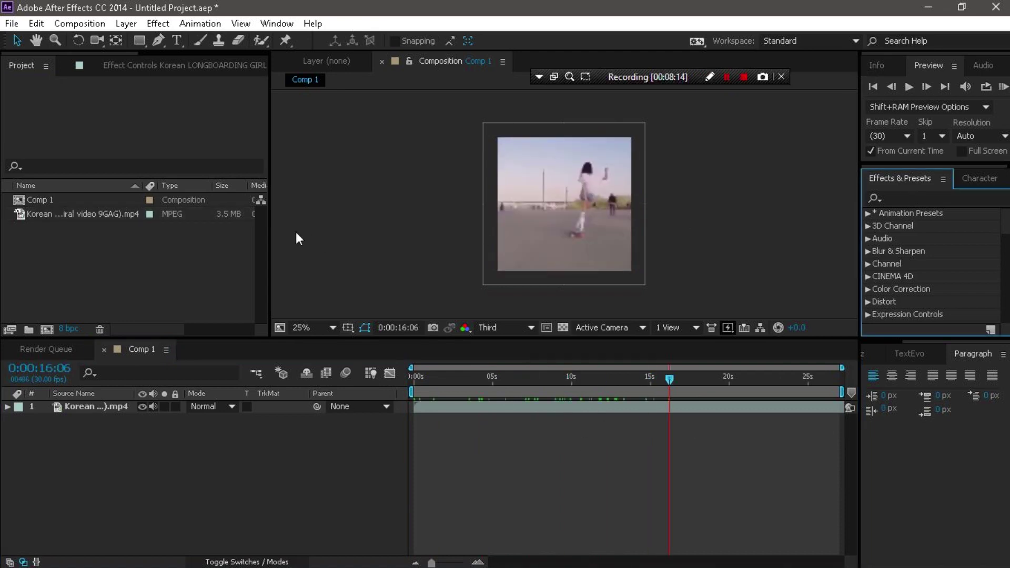
# Switch to File Explorer, audition the 88RISING - Midsummer Madness MP3 in the Music folder, and import it into the project.
pyautogui.hotkey('alt', 'Tab')
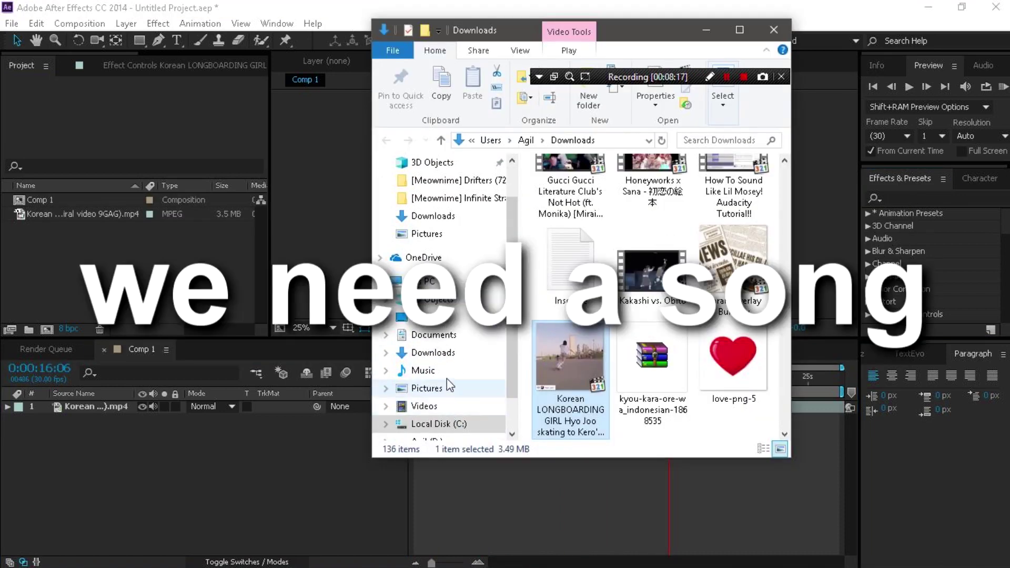
pyautogui.click(436, 372)
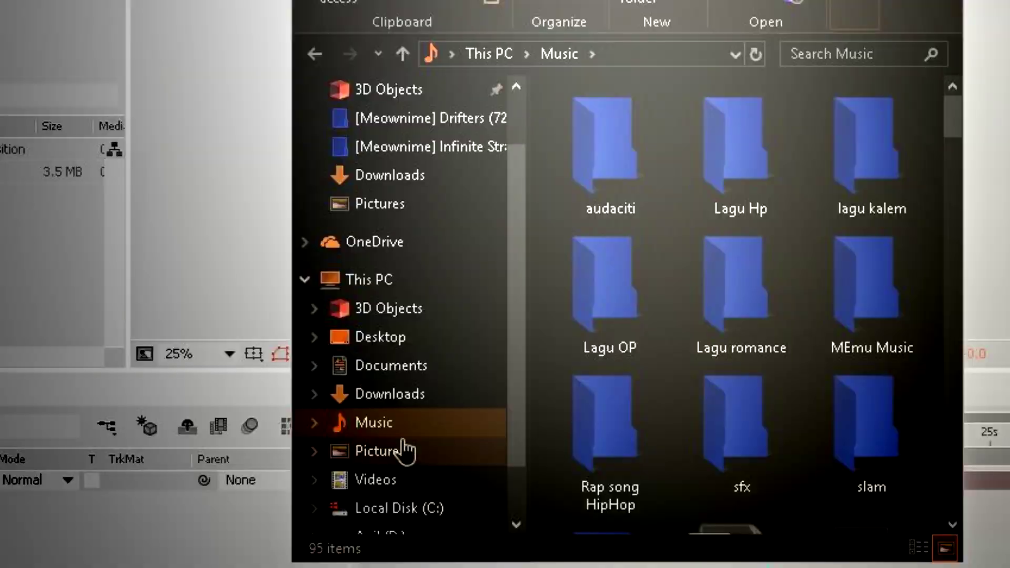
pyautogui.scroll(-10, 765, 327)
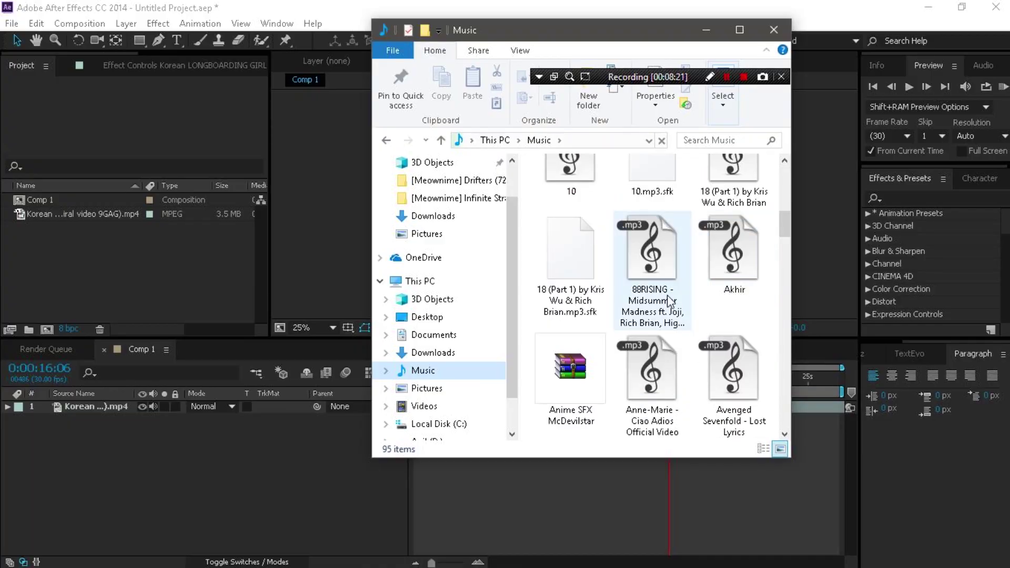
pyautogui.doubleClick(670, 294)
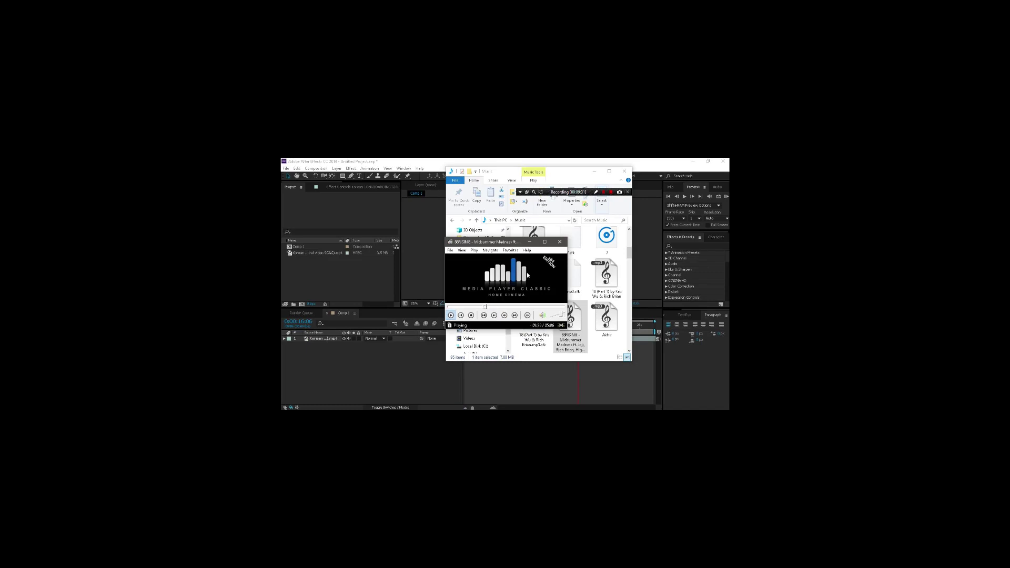
pyautogui.click(559, 242)
pyautogui.moveTo(384, 293); pyautogui.dragTo(383, 293)
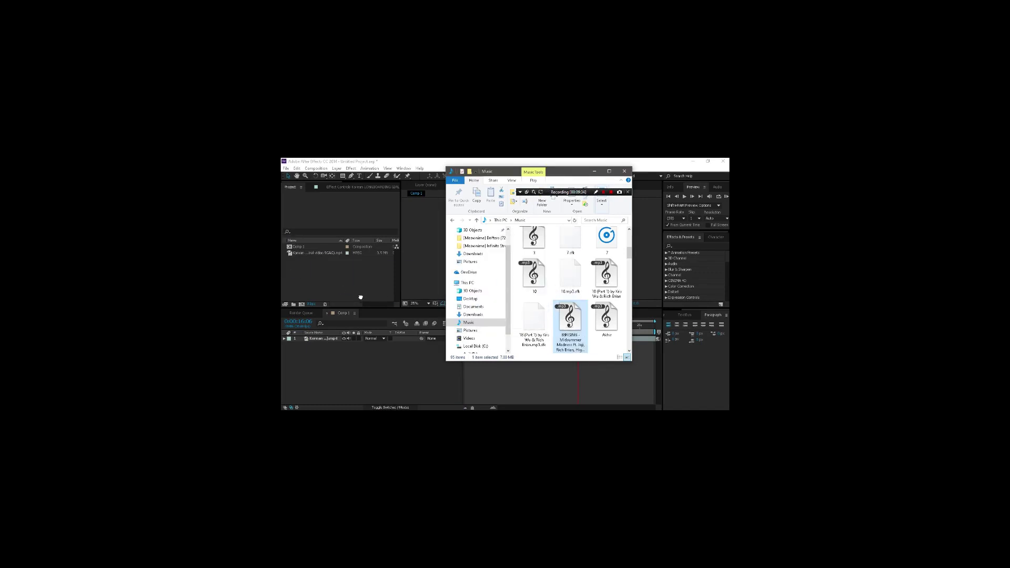
pyautogui.hotkey('alt', 'Tab')
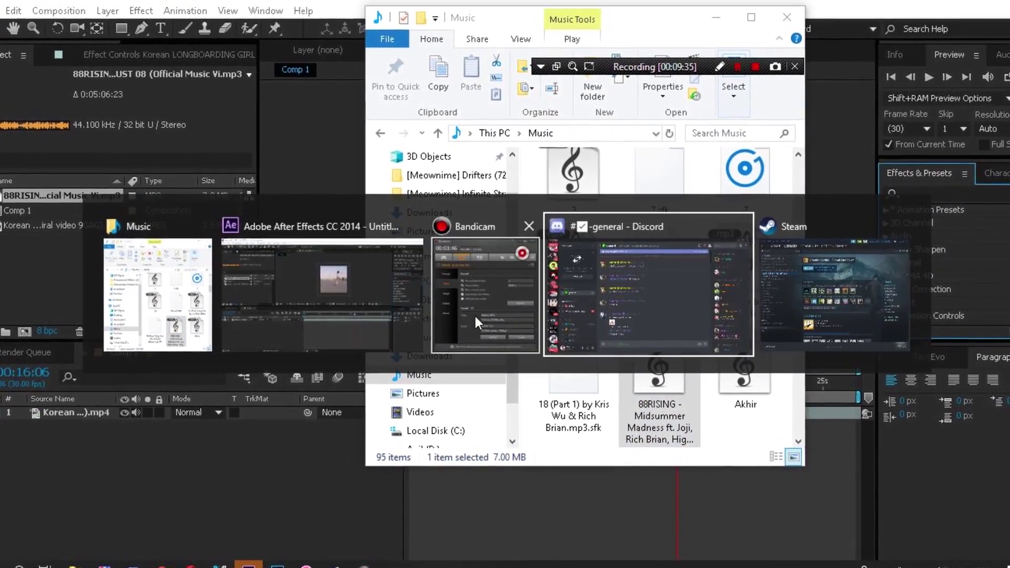
pyautogui.click(837, 287)
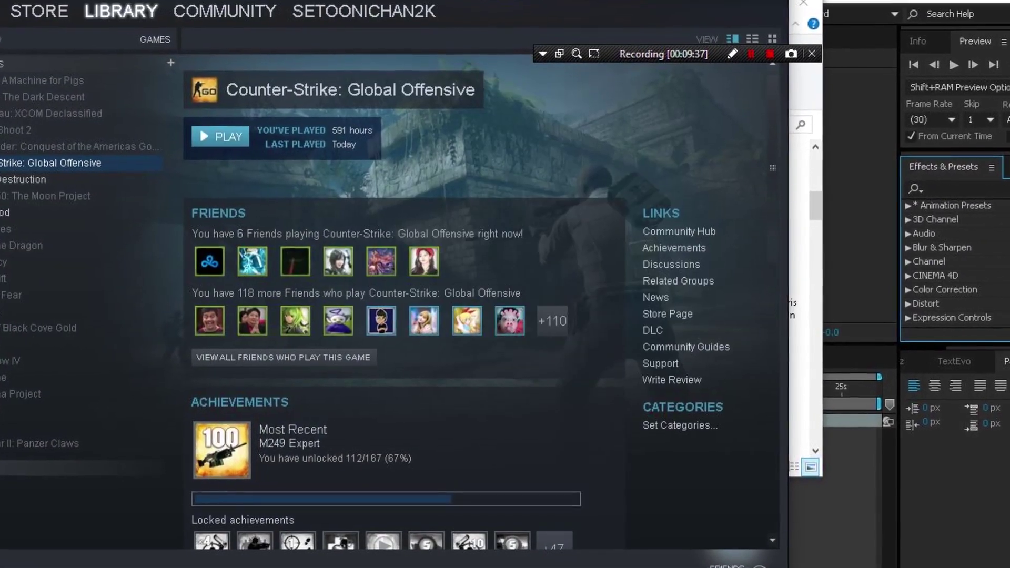
pyautogui.hotkey('alt', 'Tab')
pyautogui.hotkey('alt', 'Tab')
pyautogui.press('Tab')
pyautogui.click(746, 289)
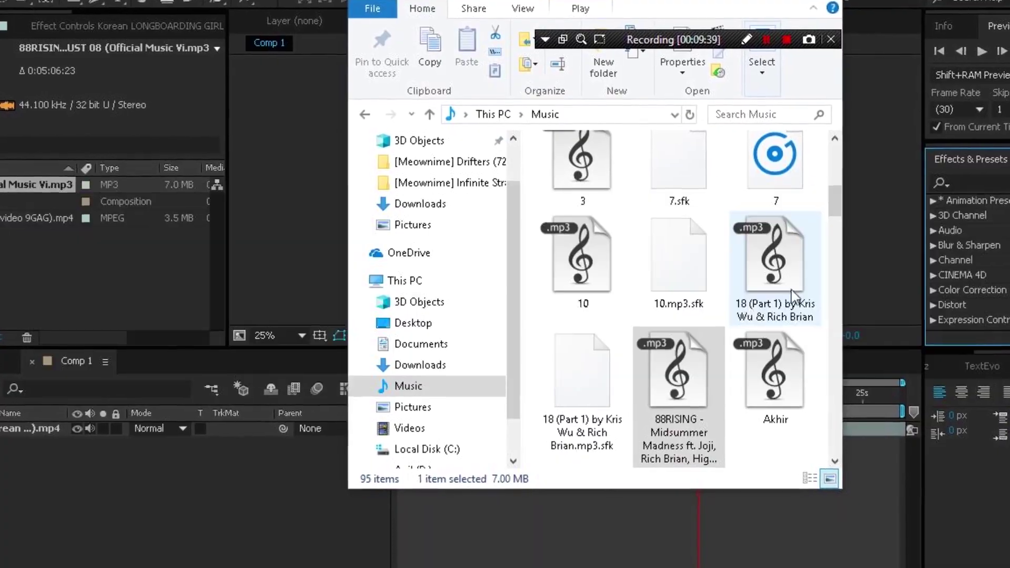
# Switch back to After Effects and add the 88RISING song to Comp 1 beneath the video layer.
pyautogui.hotkey('alt', 'Tab')
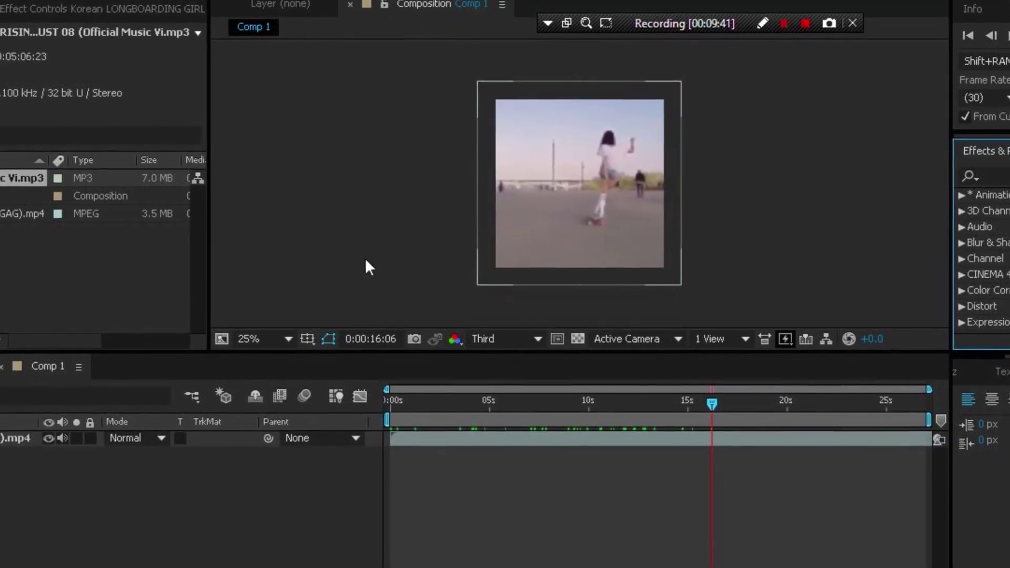
pyautogui.click(21, 197)
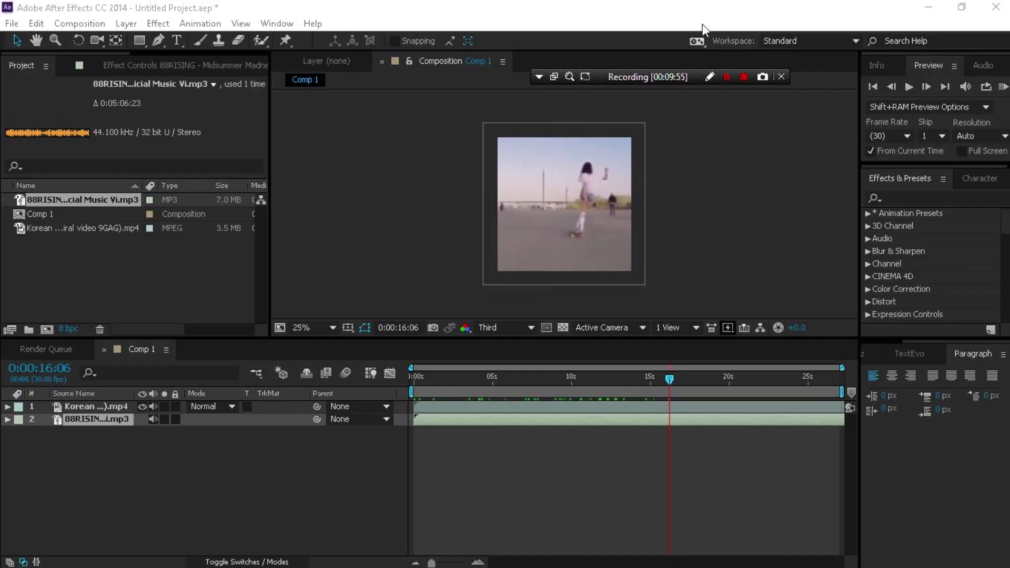
# Add a composition marker to the timeline and position it at about 9 seconds.
pyautogui.moveTo(630, 374); pyautogui.dragTo(592, 397)
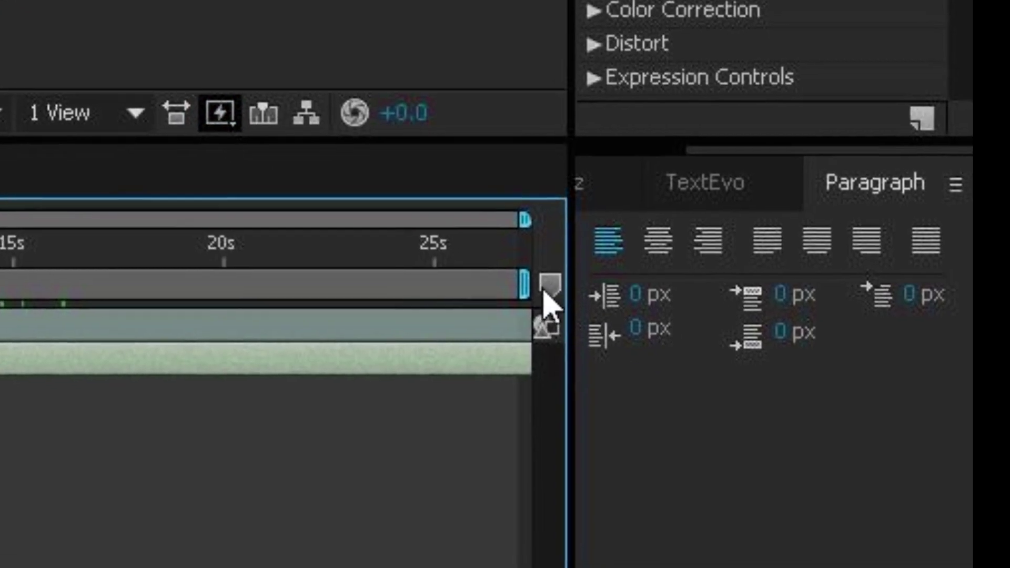
pyautogui.moveTo(850, 393); pyautogui.dragTo(819, 394)
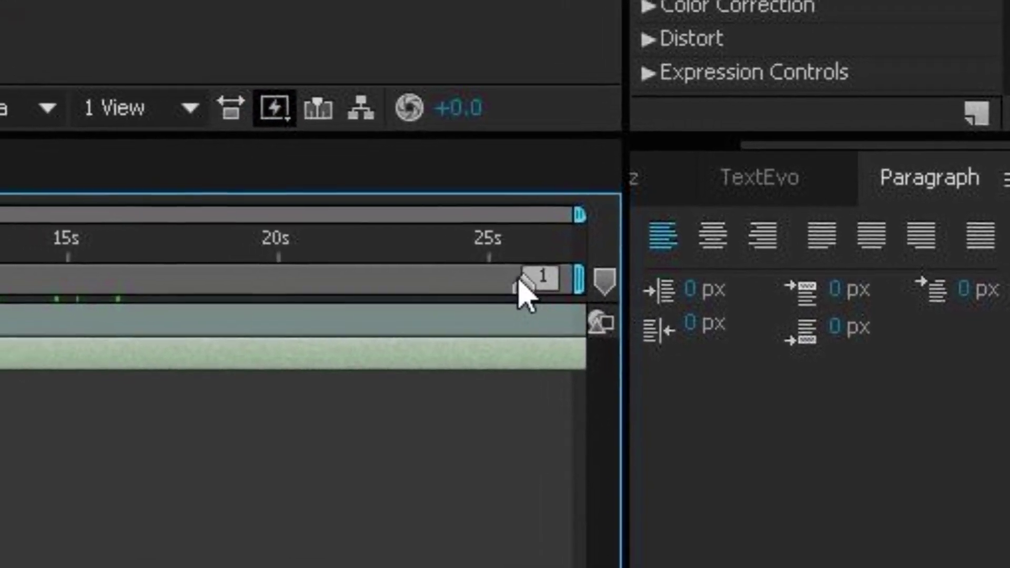
pyautogui.moveTo(519, 280); pyautogui.dragTo(389, 280)
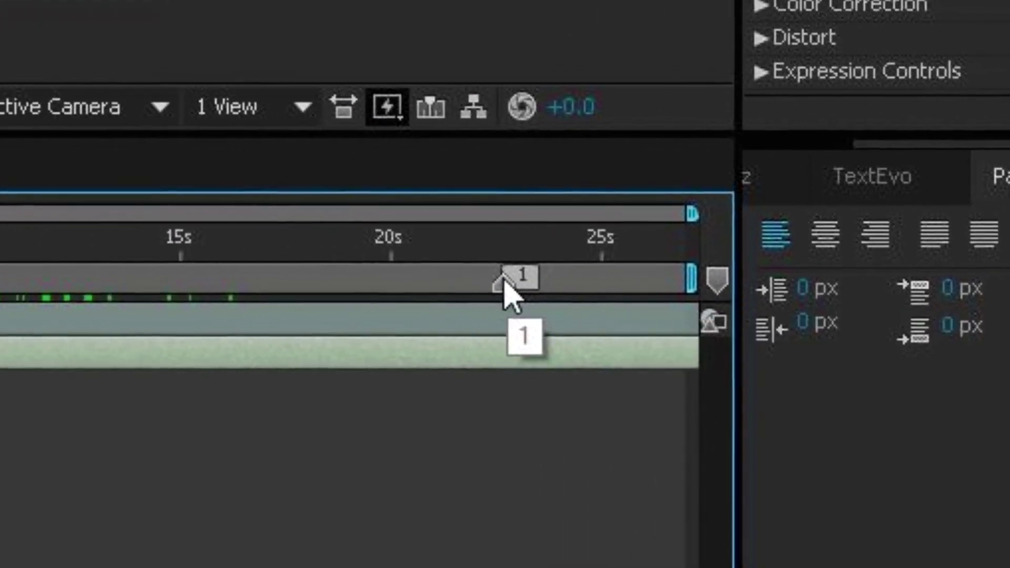
pyautogui.moveTo(503, 279)
pyautogui.mouseDown()
pyautogui.moveTo(285, 286)
pyautogui.moveTo(556, 392)
pyautogui.mouseUp()
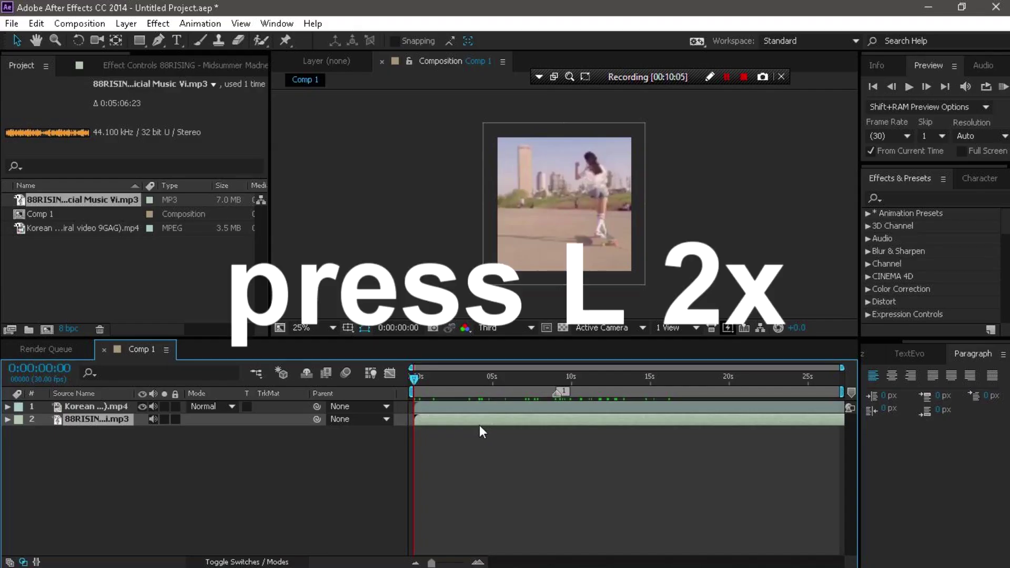
# Reveal the song layer's waveform and mute the audio of the longboarding video layer.
pyautogui.press('l')
pyautogui.press('l')
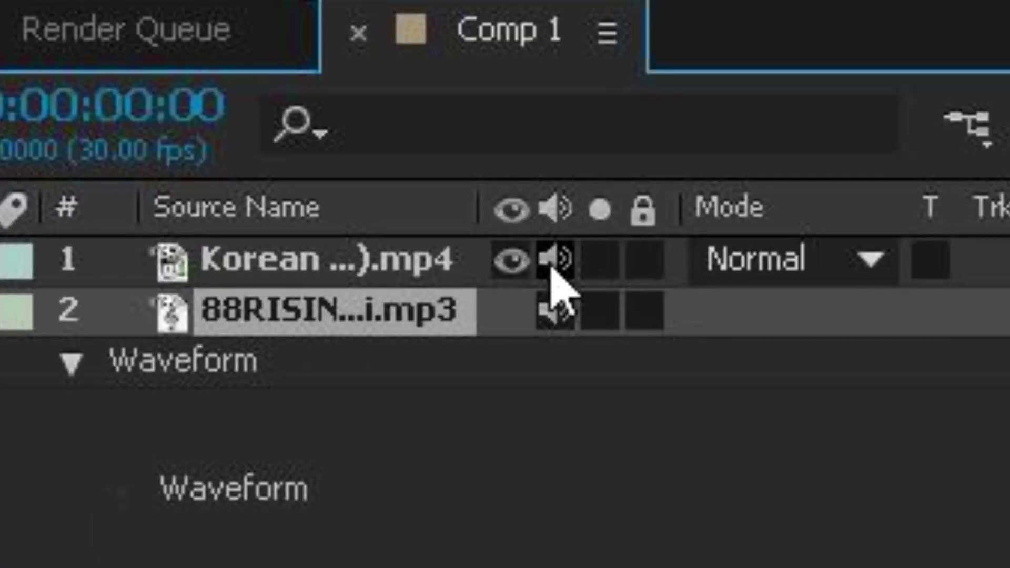
pyautogui.click(205, 388)
# RAM preview the composition and shift the song layer earlier so its loud section starts about 1 second in.
pyautogui.click(1003, 90)
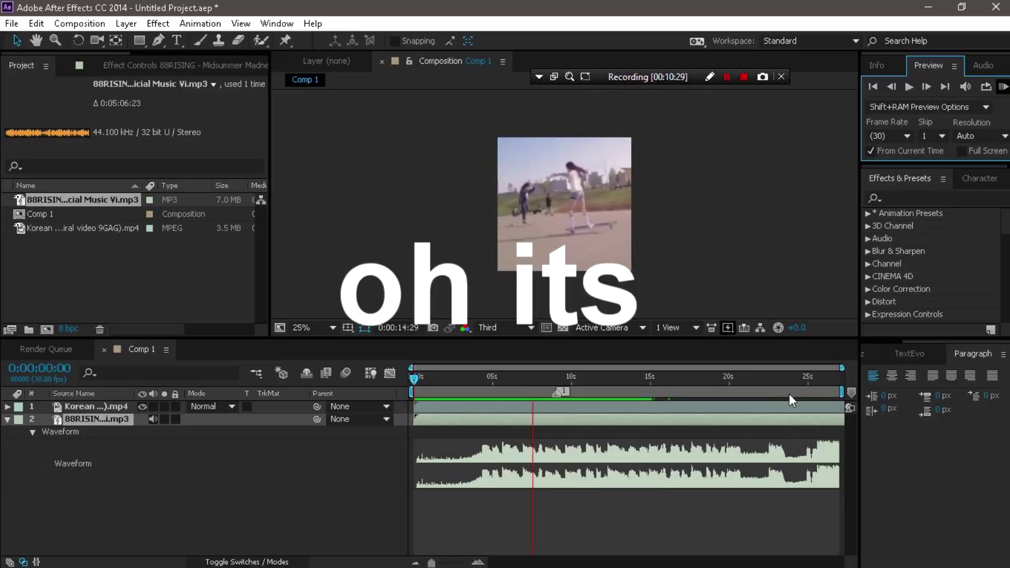
pyautogui.click(647, 341)
pyautogui.moveTo(759, 419); pyautogui.dragTo(563, 420)
pyautogui.moveTo(791, 424); pyautogui.dragTo(425, 426)
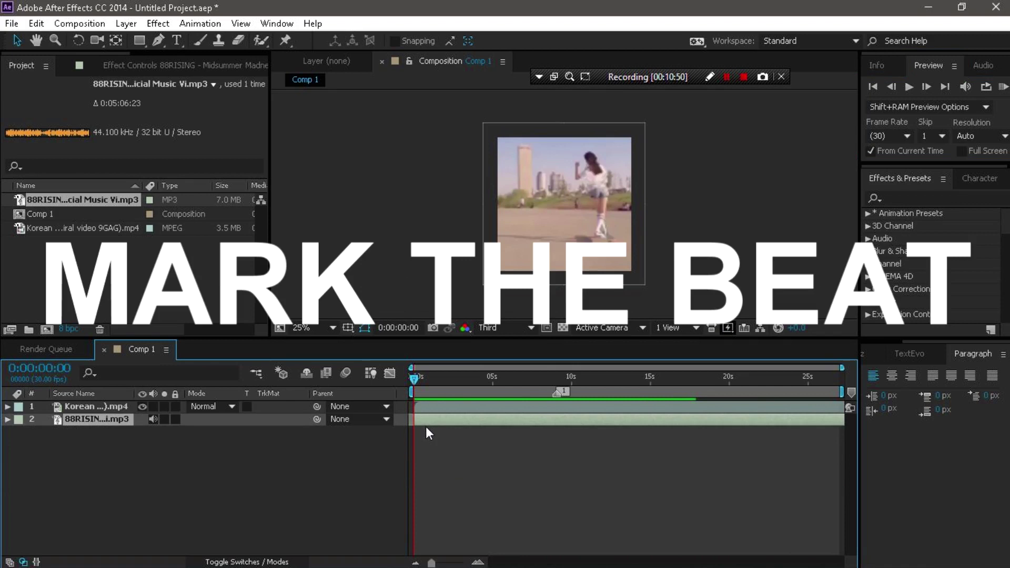
# Preview the song against its waveform, move marker 1 to the beat at about 1.2 seconds, and add marker 2 at 0:00:01:25.
pyautogui.click(477, 562)
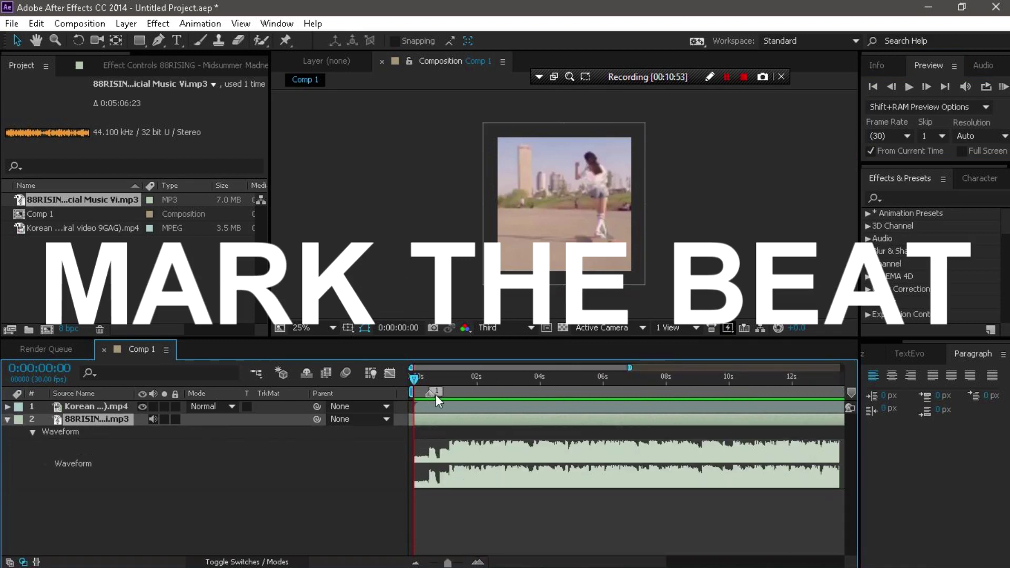
pyautogui.click(1003, 86)
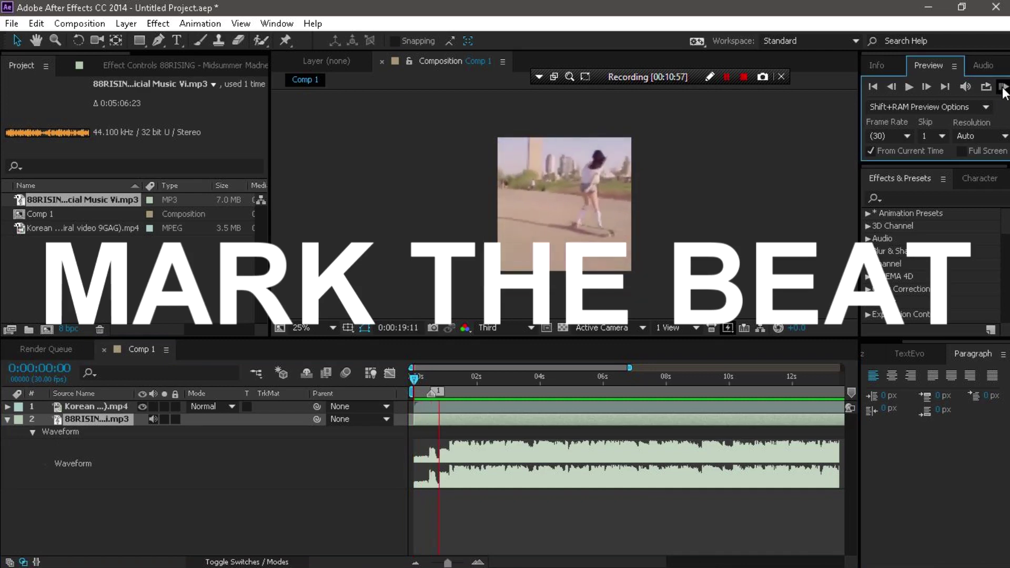
pyautogui.click(449, 393)
pyautogui.click(1002, 87)
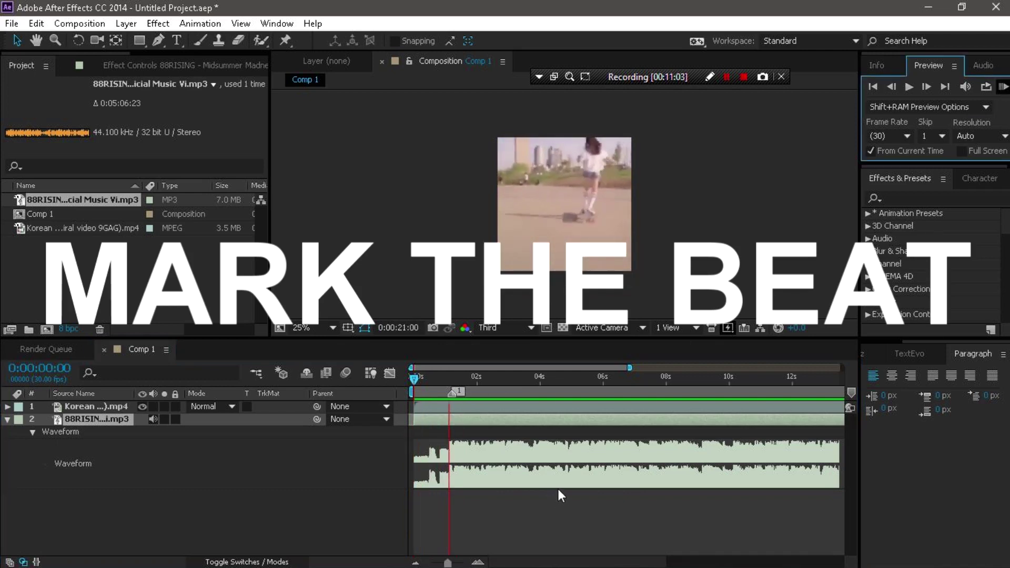
pyautogui.click(472, 377)
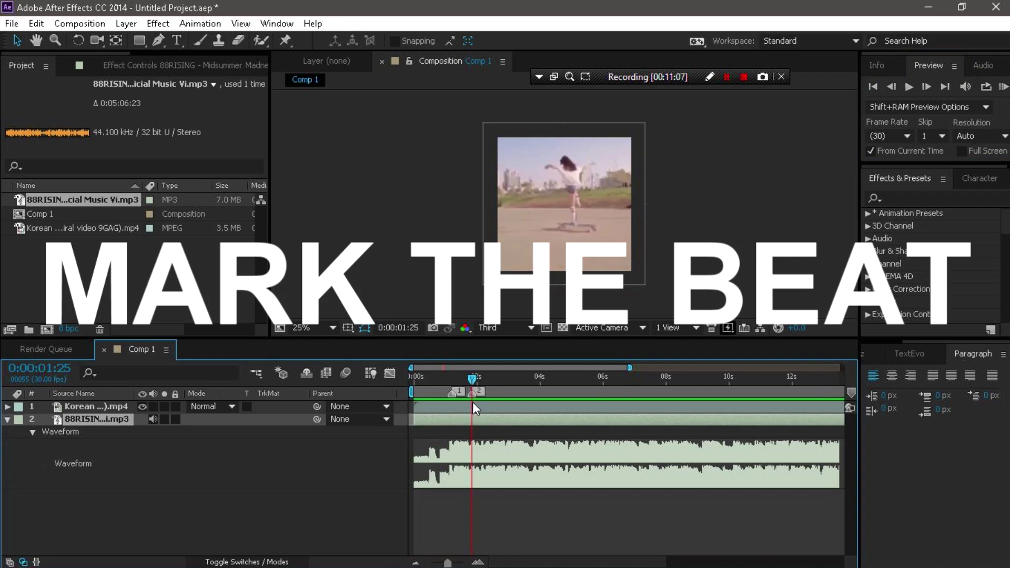
# Preview the following beats and add marker 3 at about 0:00:02:05 and marker 4 at 0:00:02:25.
pyautogui.click(477, 561)
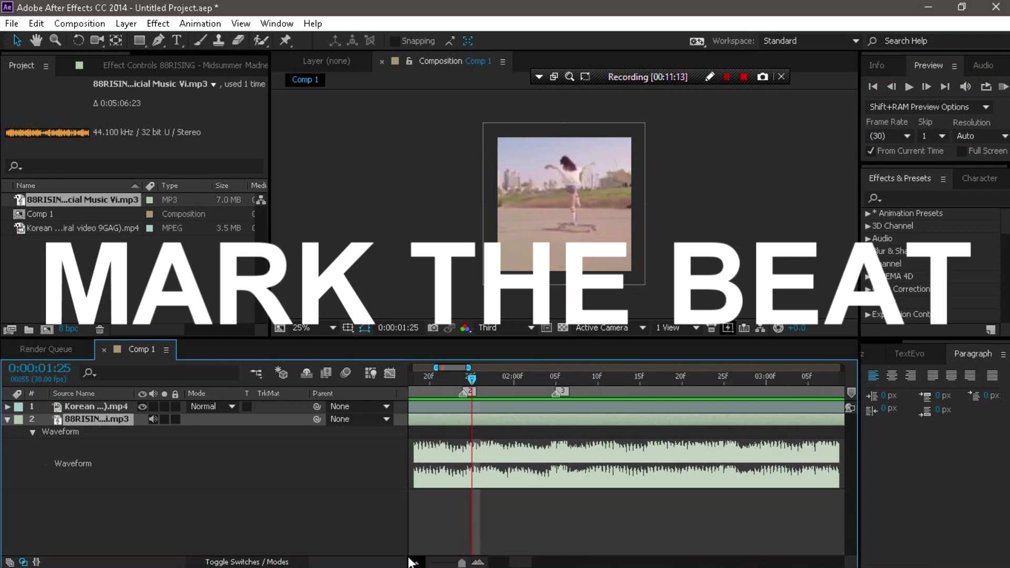
pyautogui.click(1003, 86)
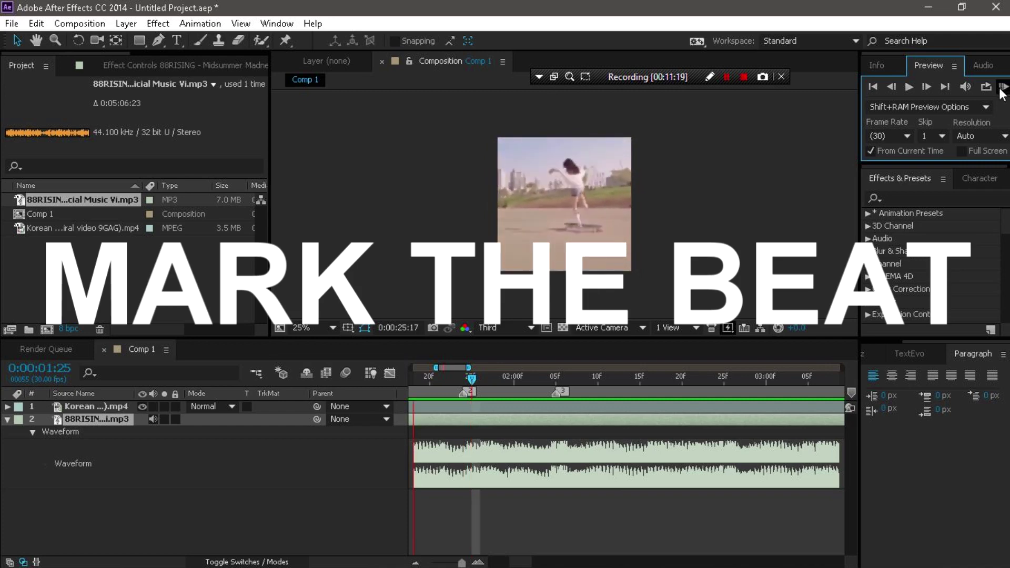
pyautogui.moveTo(683, 374); pyautogui.dragTo(724, 380)
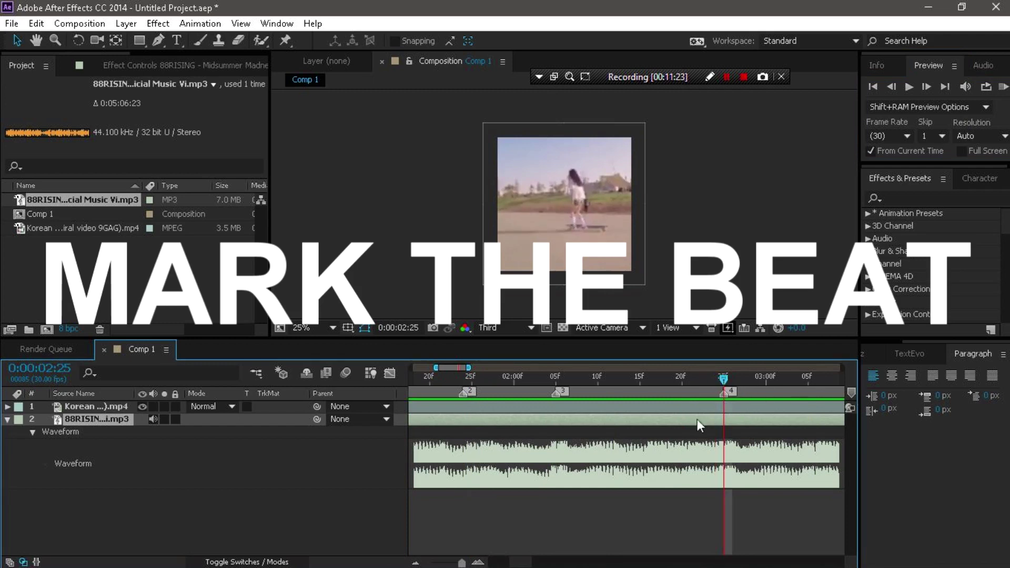
pyautogui.click(415, 563)
pyautogui.click(415, 562)
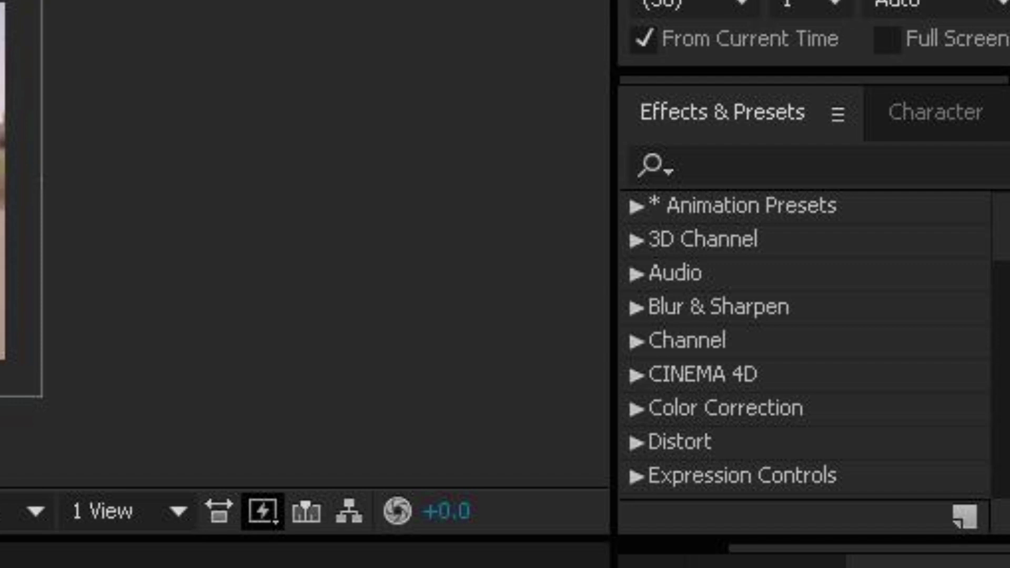
# Search the effects for twixtor and apply Twixtor Pro to the longboarding video layer.
pyautogui.click(764, 164)
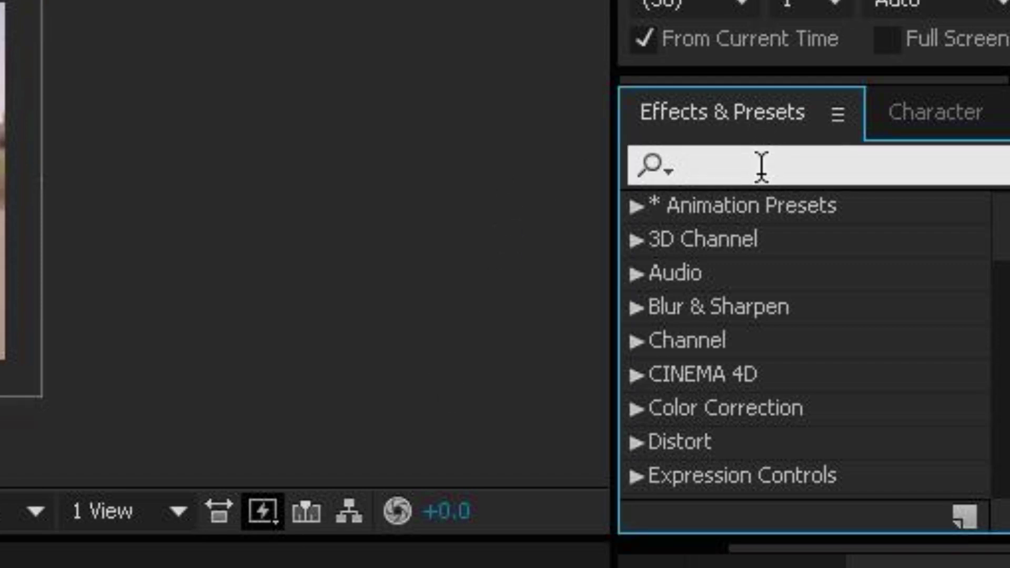
pyautogui.write('twixtor')
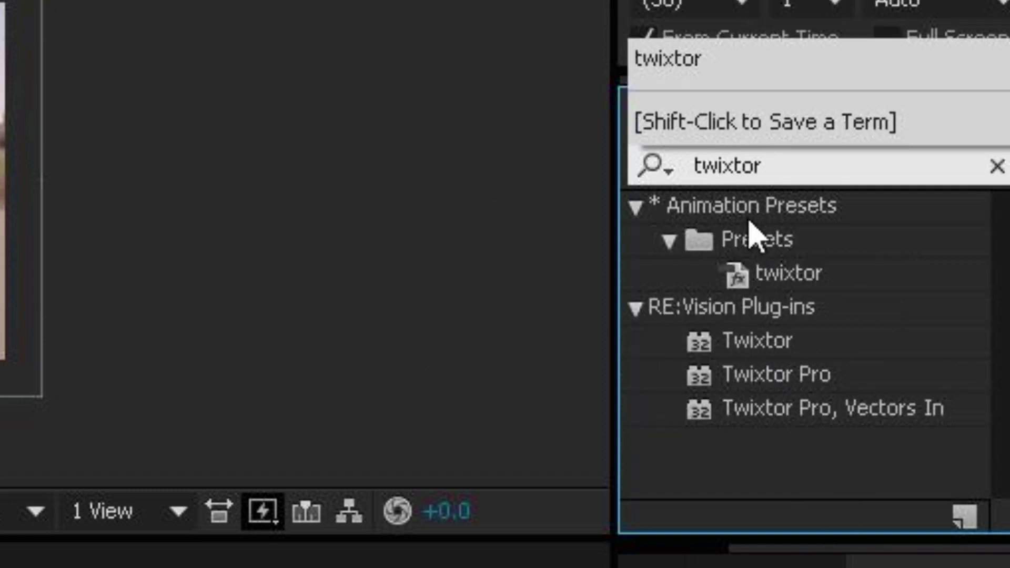
pyautogui.click(653, 271)
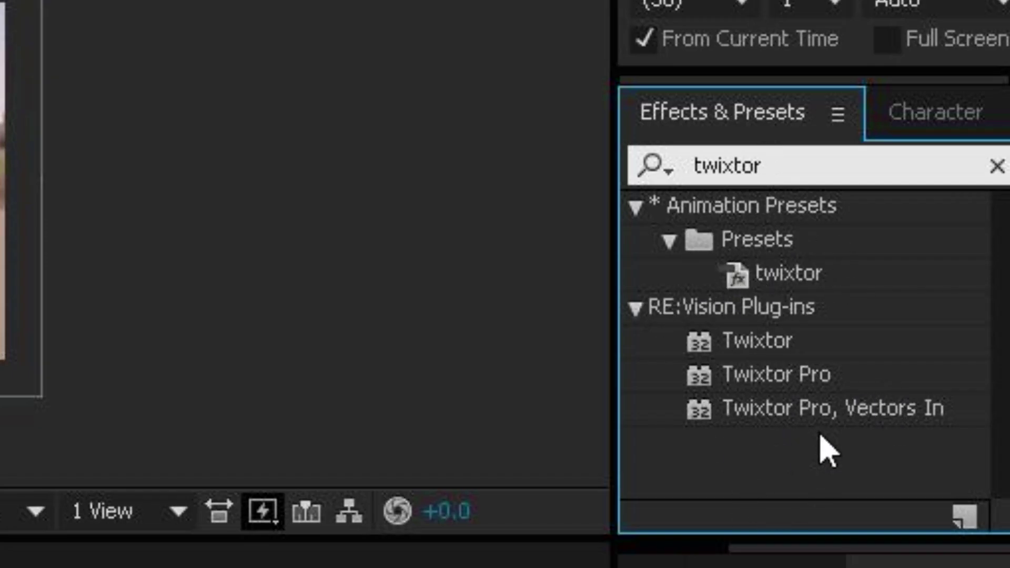
pyautogui.click(807, 376)
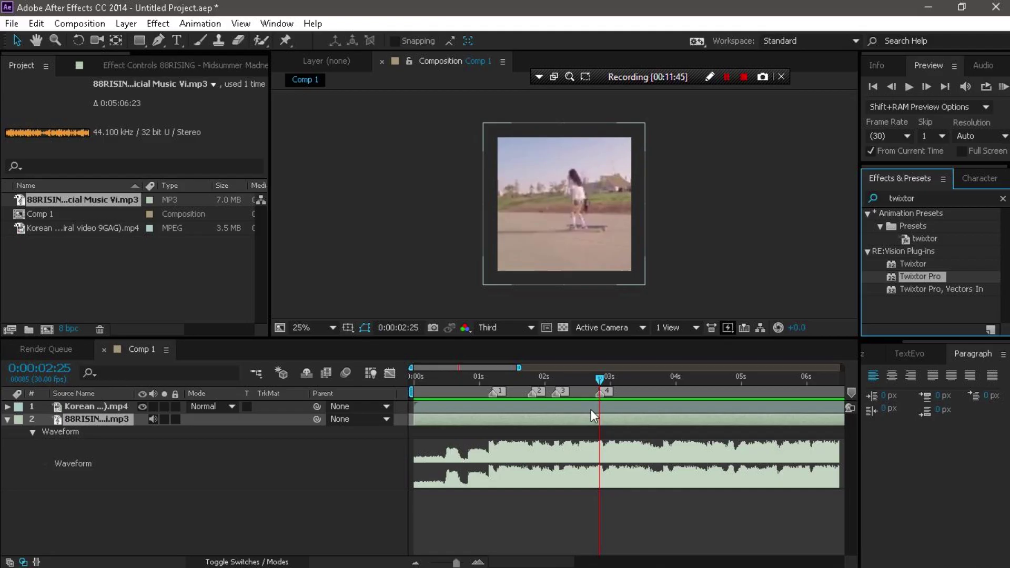
pyautogui.click(598, 412)
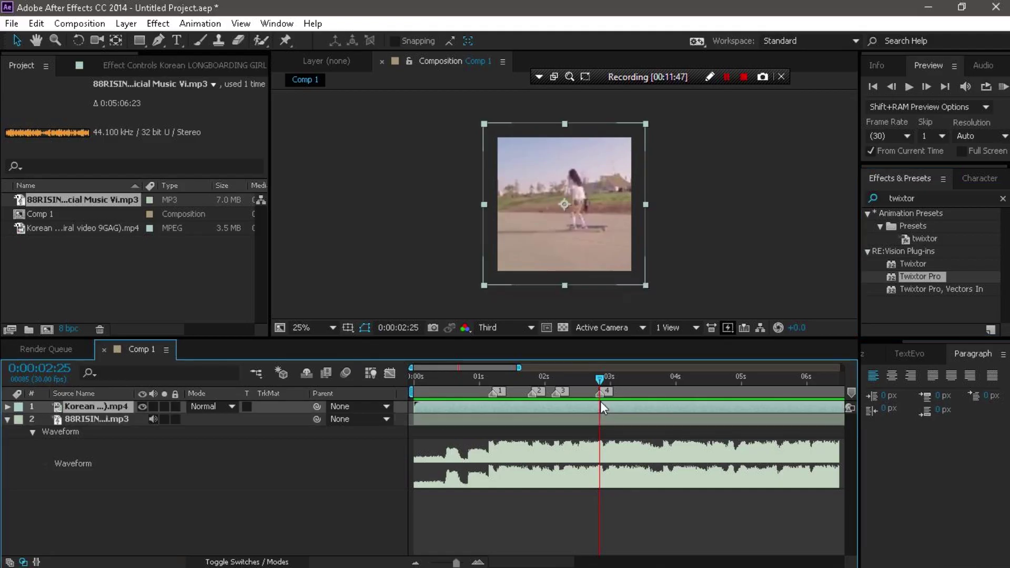
pyautogui.click(923, 274)
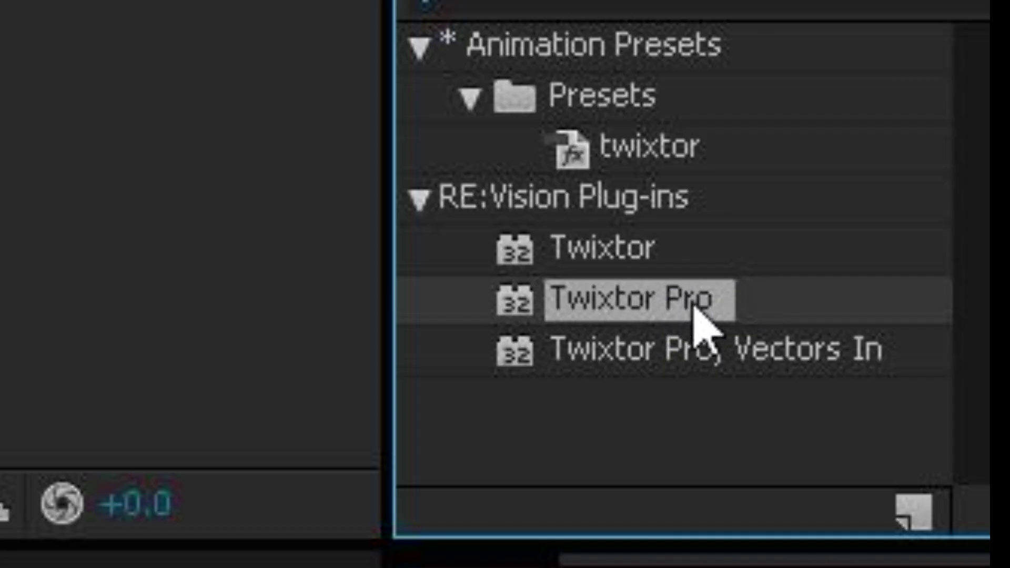
pyautogui.moveTo(693, 307); pyautogui.dragTo(581, 408)
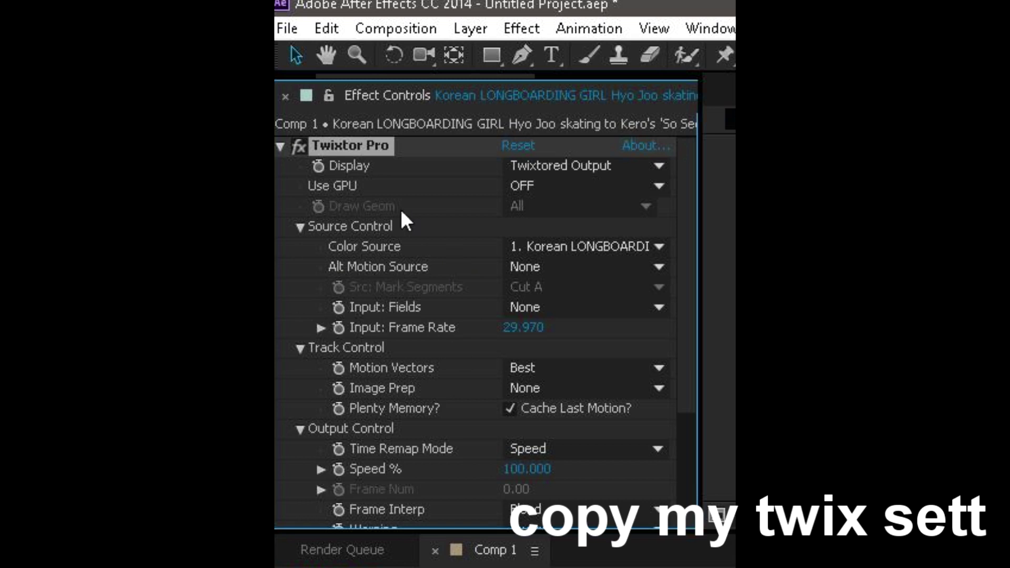
# Set Twixtor Pro's Image Prep to Contrast/Edge Enhance, with Motion Vectors on Best and Time Remap Mode on Speed.
pyautogui.click(563, 308)
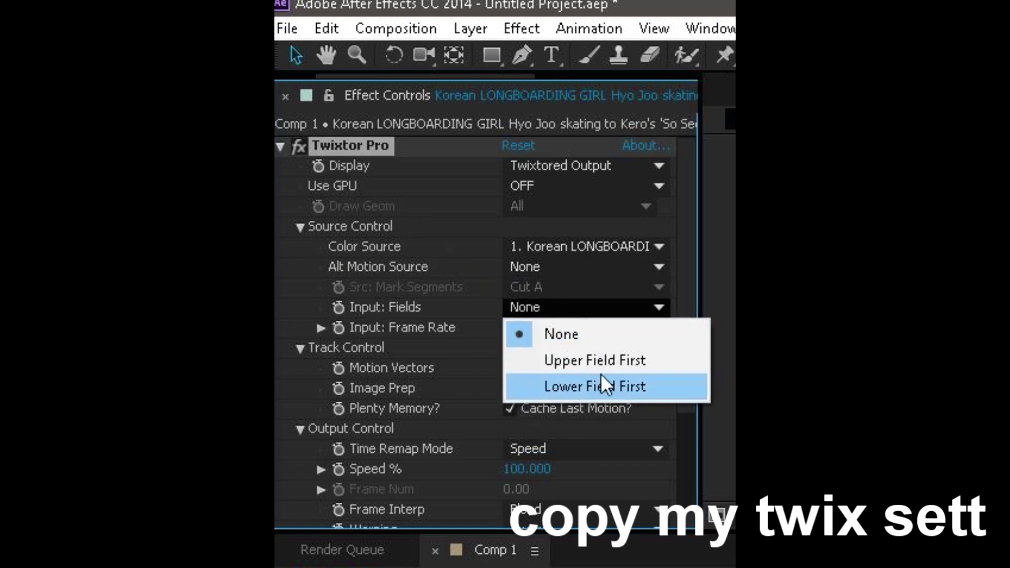
pyautogui.click(577, 276)
pyautogui.click(586, 268)
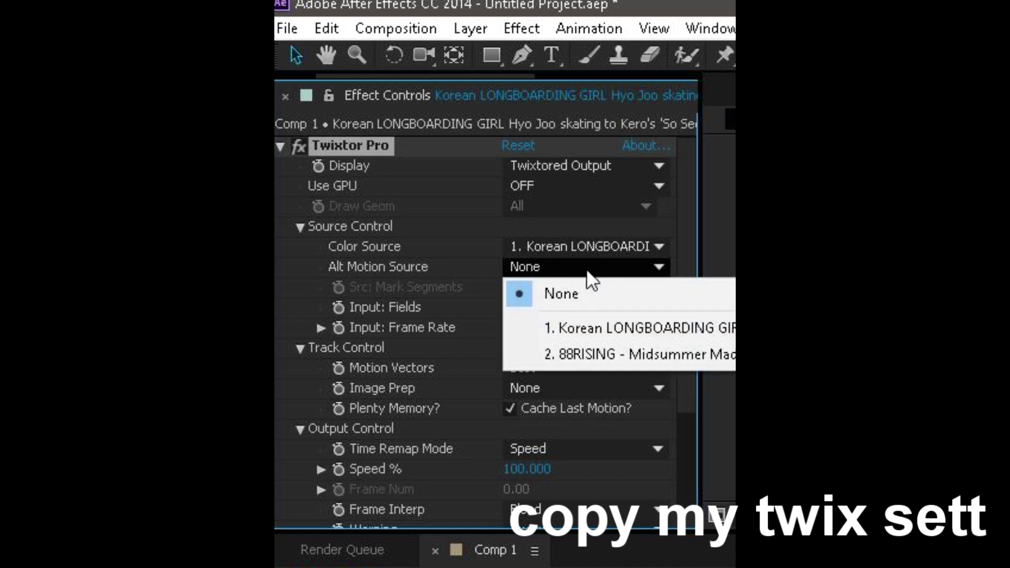
pyautogui.click(428, 405)
pyautogui.click(579, 387)
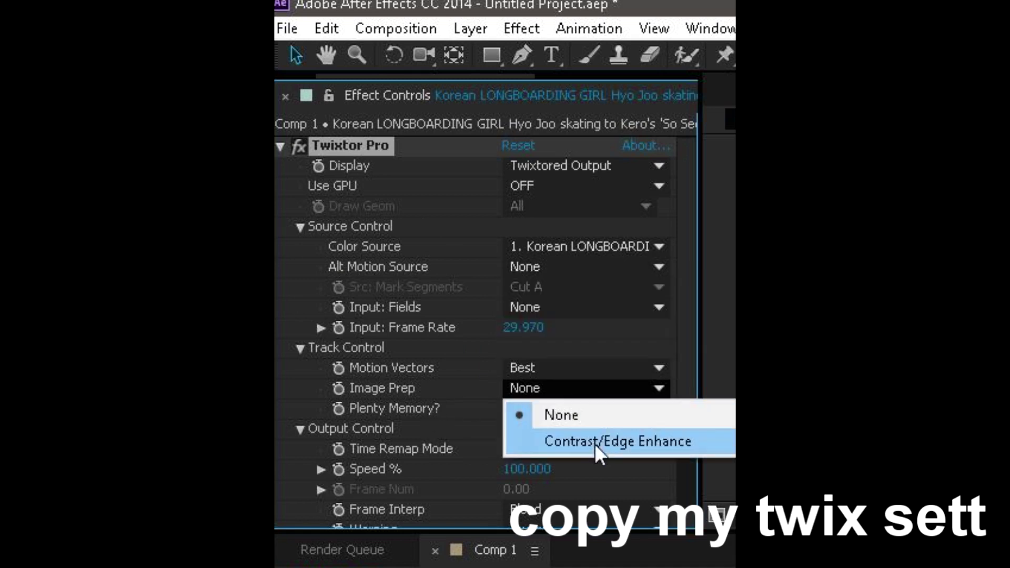
pyautogui.click(596, 441)
pyautogui.click(593, 366)
pyautogui.click(588, 367)
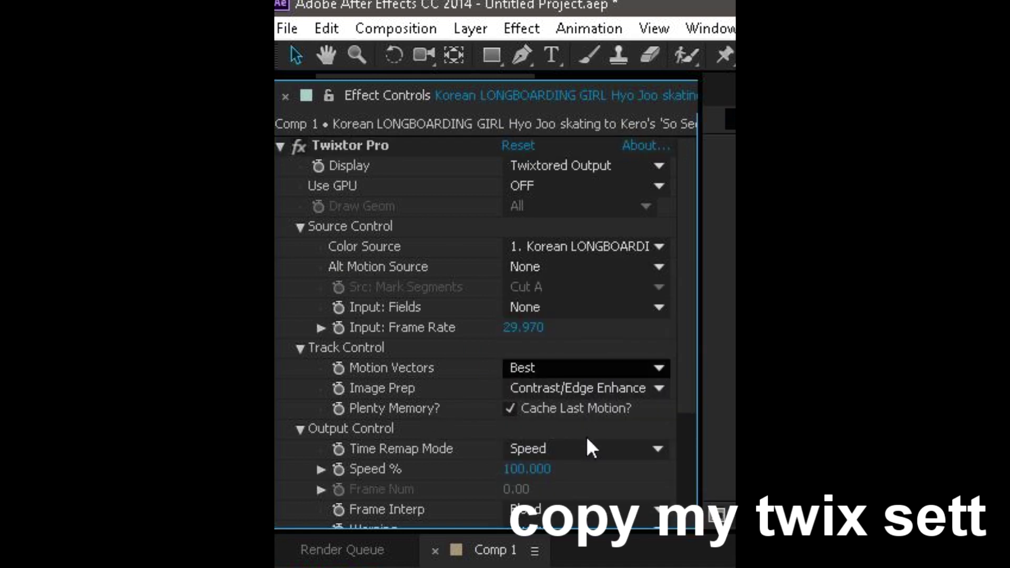
pyautogui.click(584, 448)
pyautogui.click(413, 483)
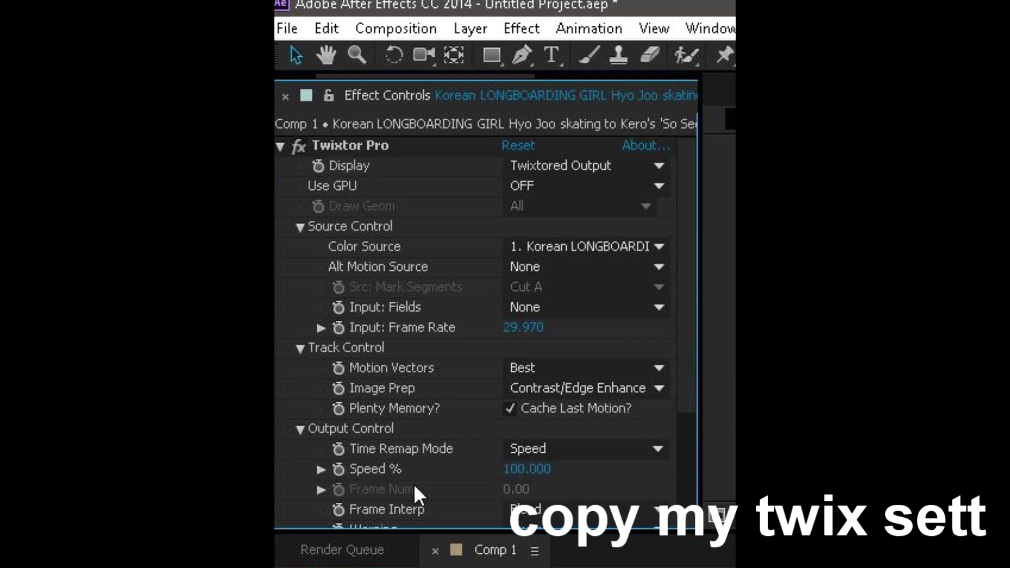
# Set Twixtor Pro's Frame Interp to Motion Weighted Blend and its Warping to Inverse w/ Smart Blend.
pyautogui.scroll(-4, 484, 486)
pyautogui.click(582, 402)
pyautogui.click(589, 476)
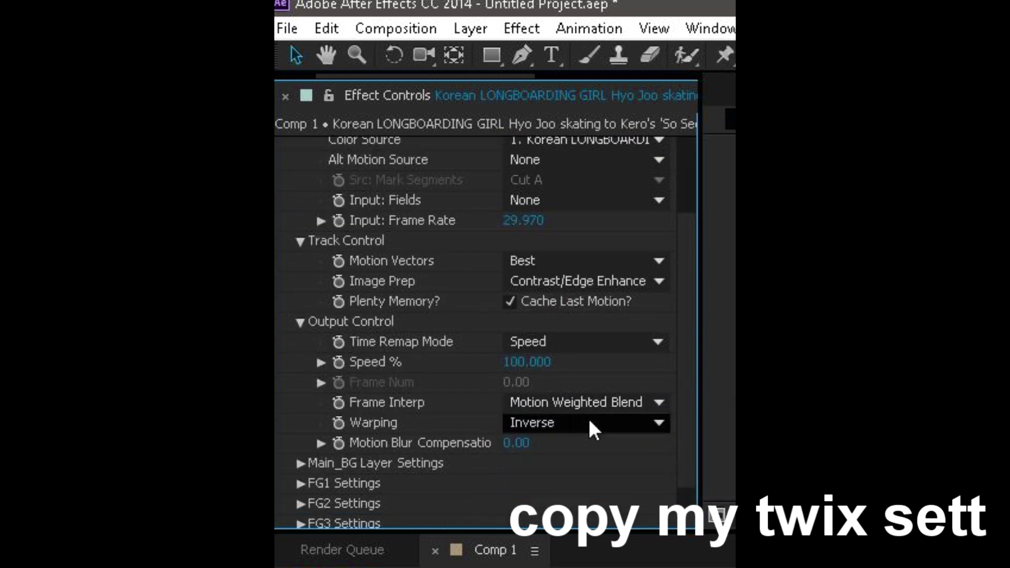
pyautogui.click(589, 420)
pyautogui.click(640, 476)
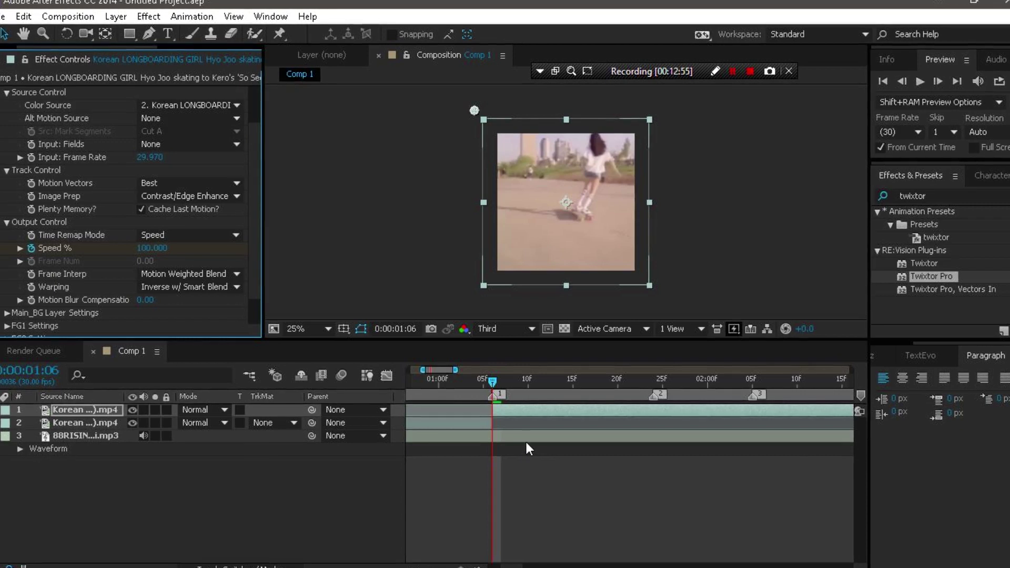
# Reveal the top video layer's keyframed Speed % and add keyframes at markers 2, 3 and 4 (0:00:01:24, 0:00:02:05 and 0:00:02:25).
pyautogui.press('u')
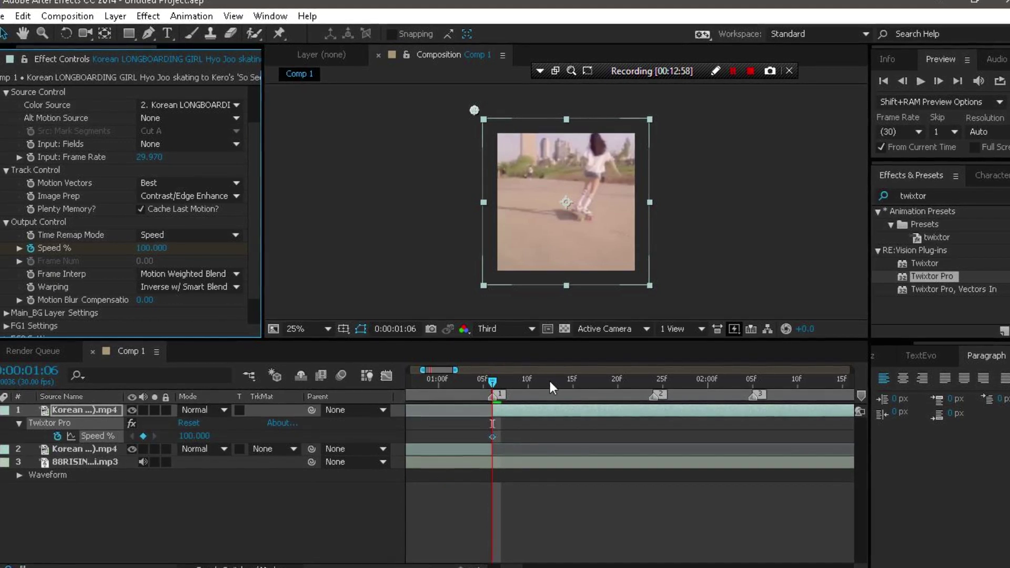
pyautogui.click(653, 382)
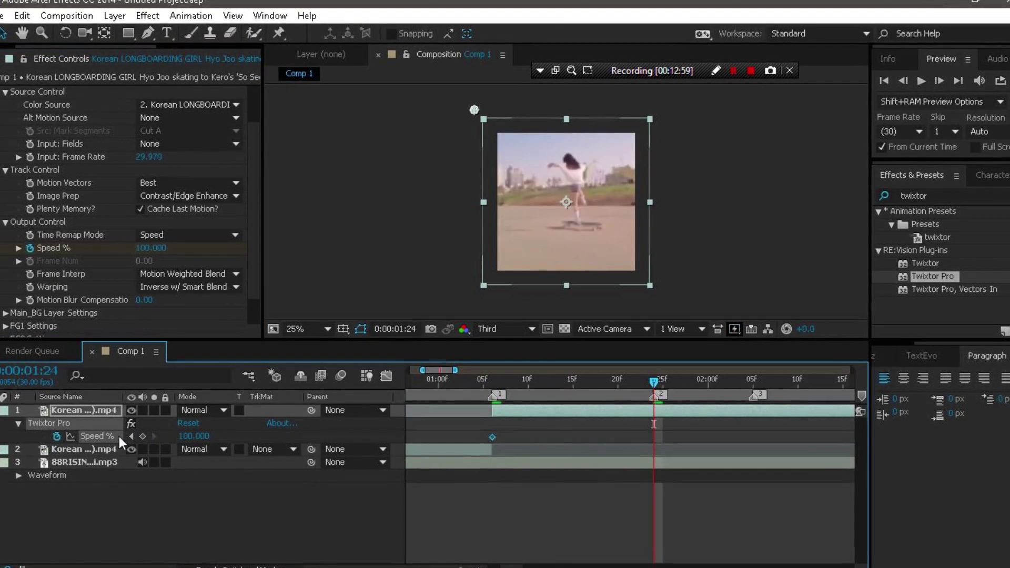
pyautogui.click(753, 382)
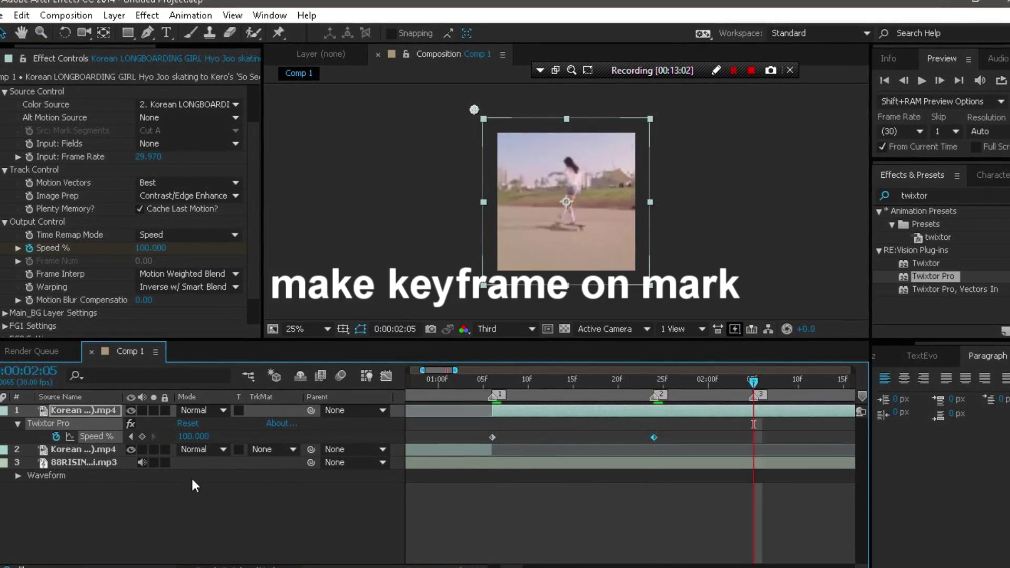
pyautogui.hscroll(3, 597, 414)
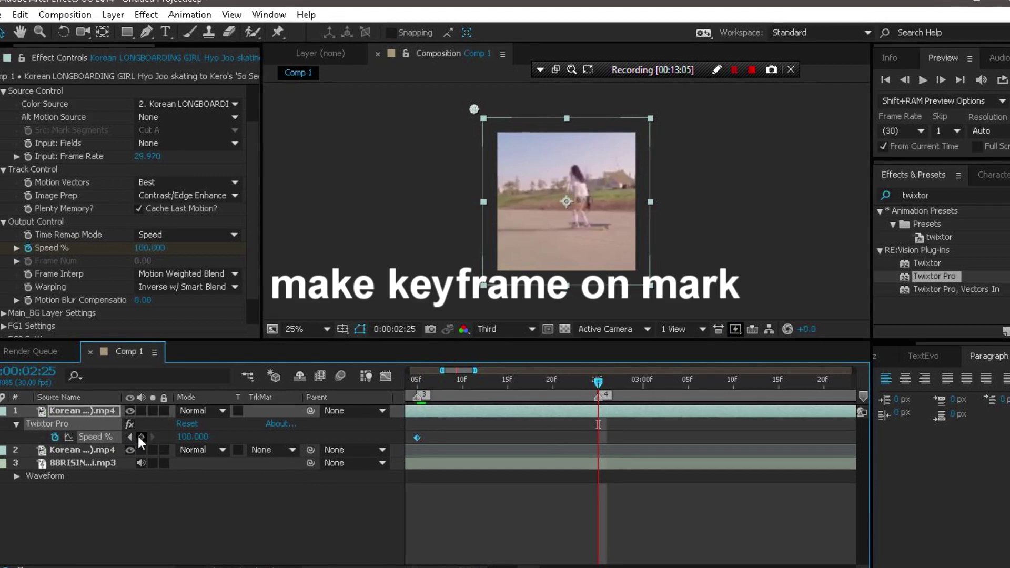
pyautogui.hscroll(-5, 598, 423)
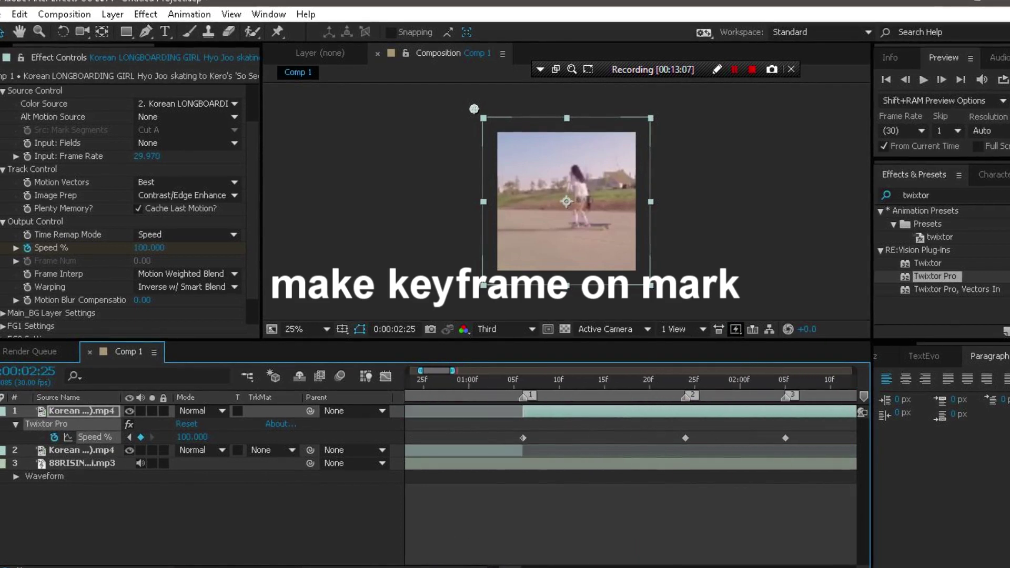
# Add a Speed % keyframe of 20 at 0:00:01:16, midway between markers 1 and 2.
pyautogui.click(420, 564)
pyautogui.moveTo(607, 381); pyautogui.dragTo(620, 399)
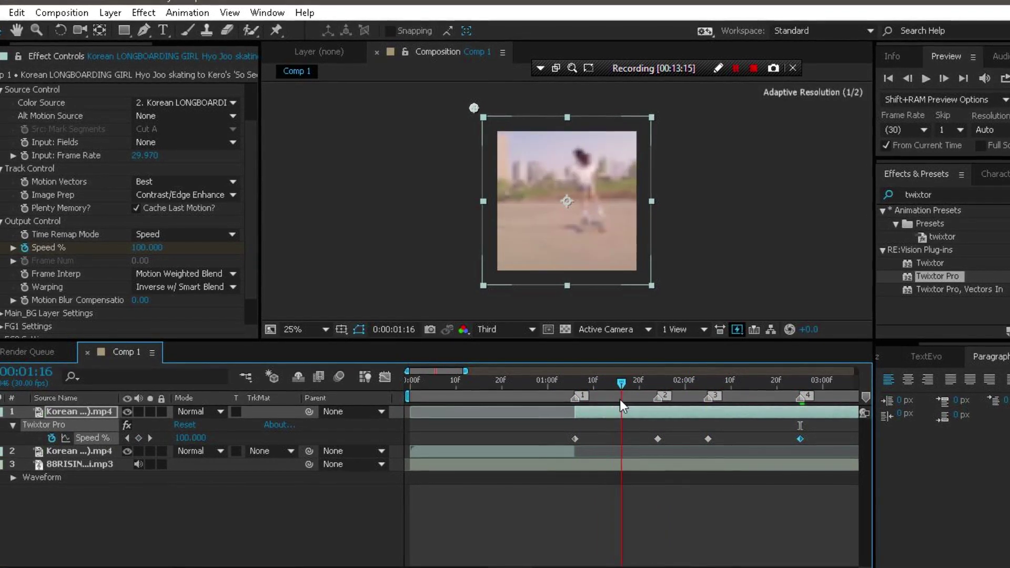
pyautogui.click(286, 473)
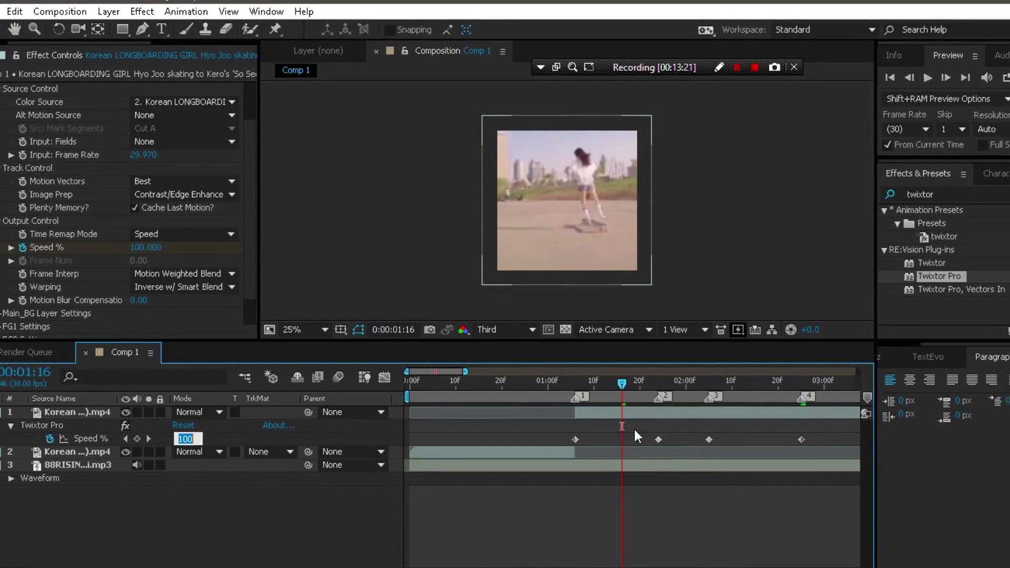
pyautogui.moveTo(657, 436)
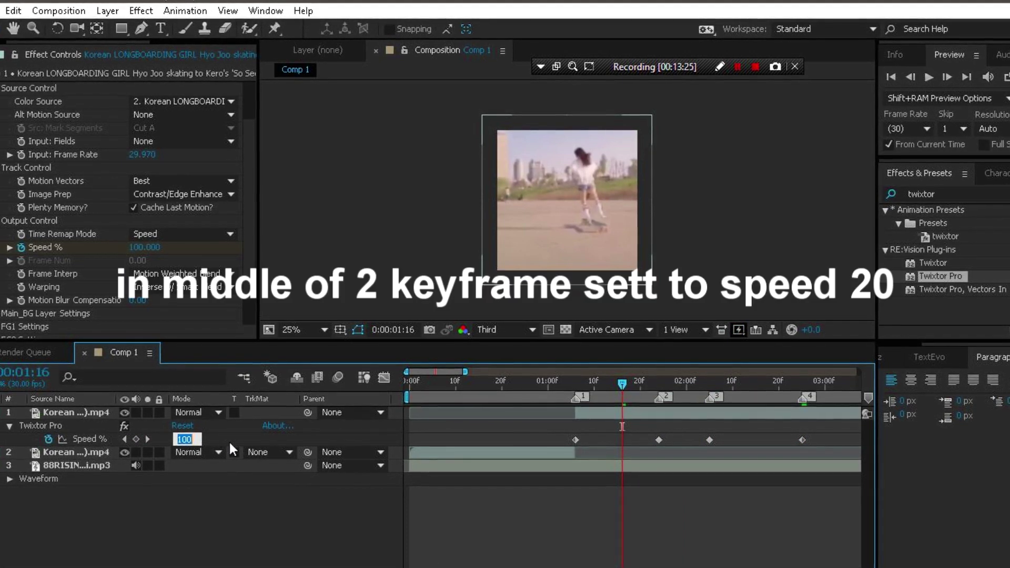
pyautogui.write('20')
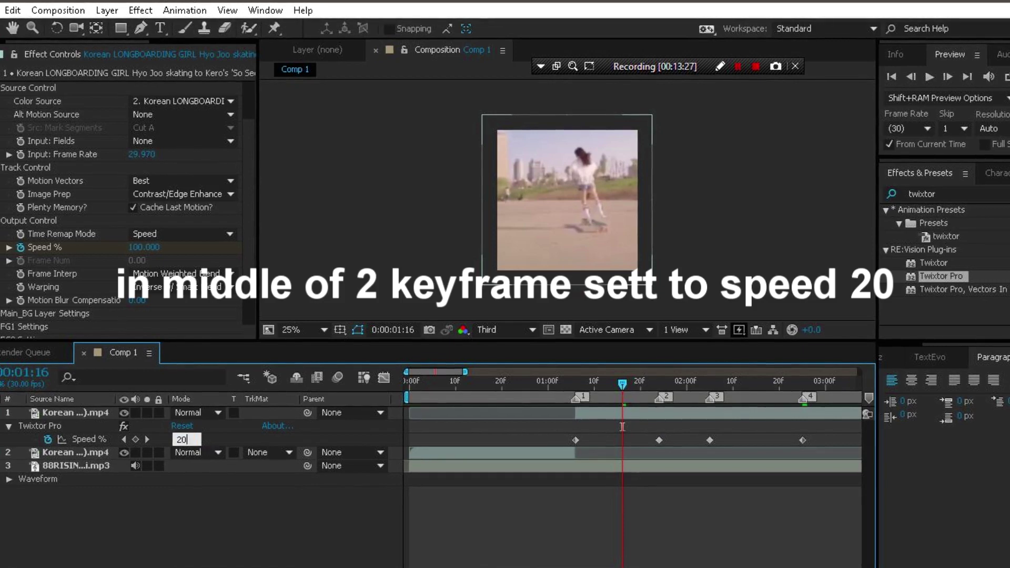
pyautogui.press('Return')
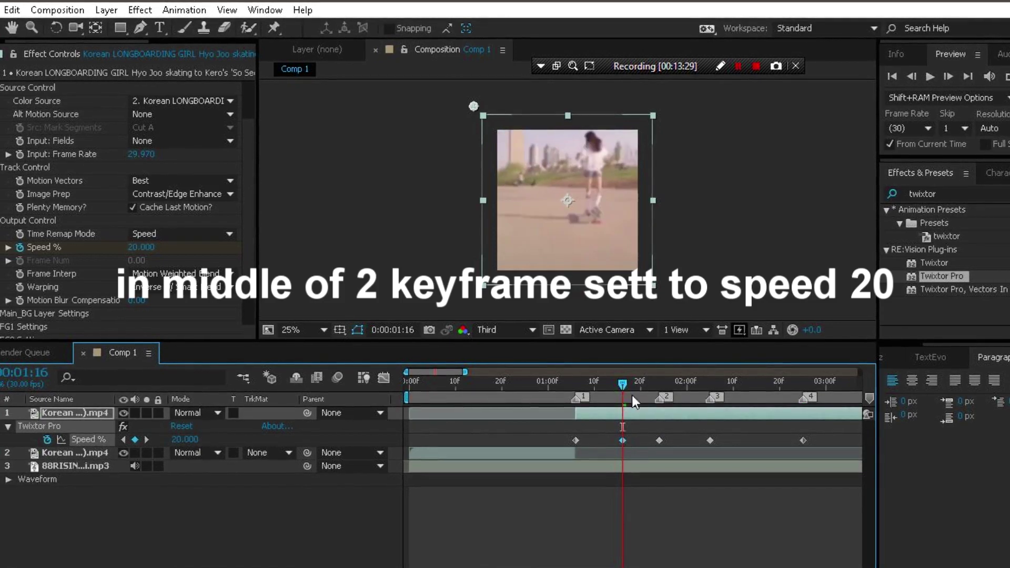
# Set the Speed % keyframes at markers 2 and 3 (0:00:01:24 and 0:00:02:05) to 500.
pyautogui.moveTo(644, 387); pyautogui.dragTo(658, 387)
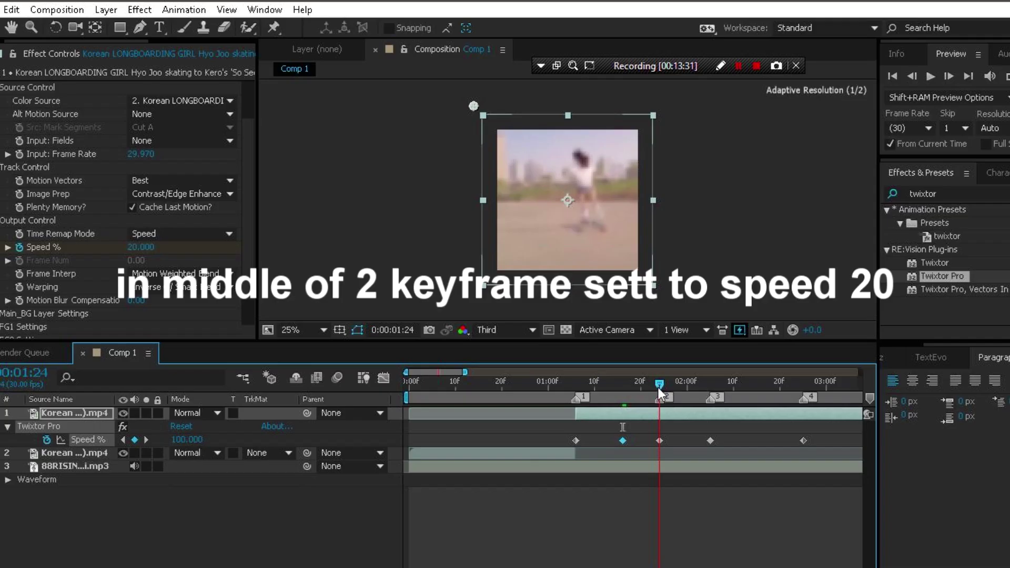
pyautogui.click(640, 440)
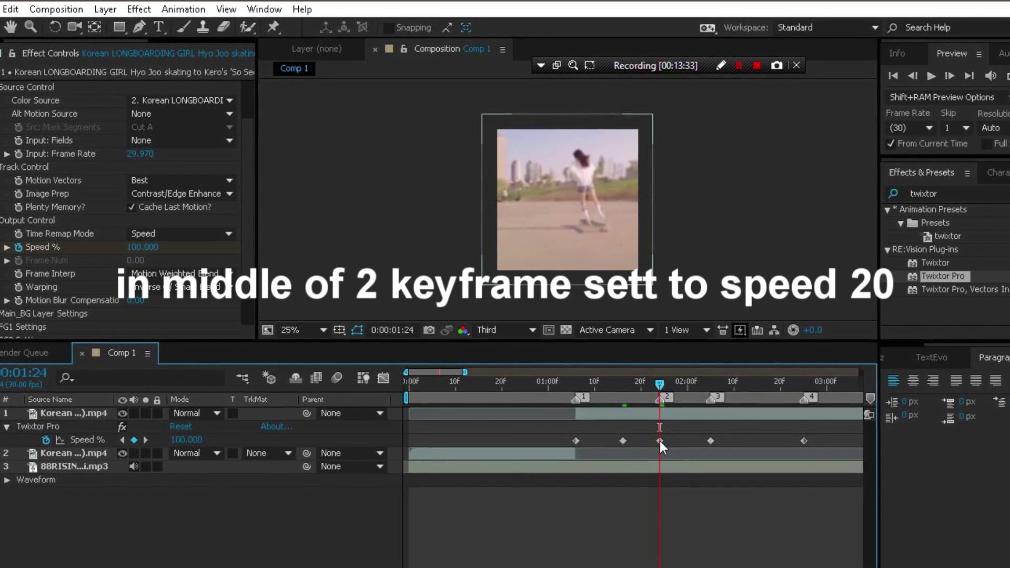
pyautogui.click(659, 440)
pyautogui.click(186, 440)
pyautogui.write('500')
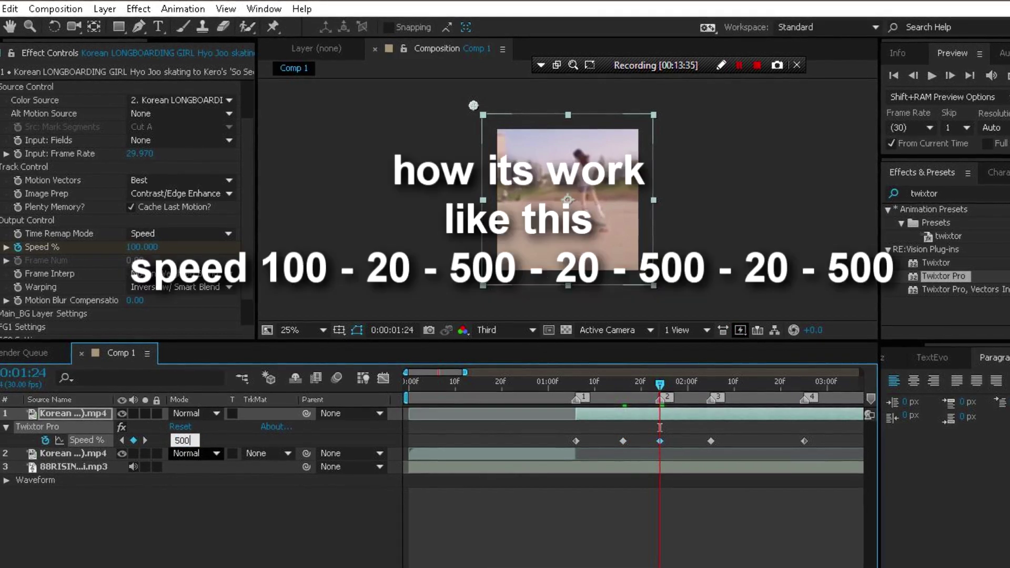
pyautogui.press('Return')
pyautogui.click(711, 384)
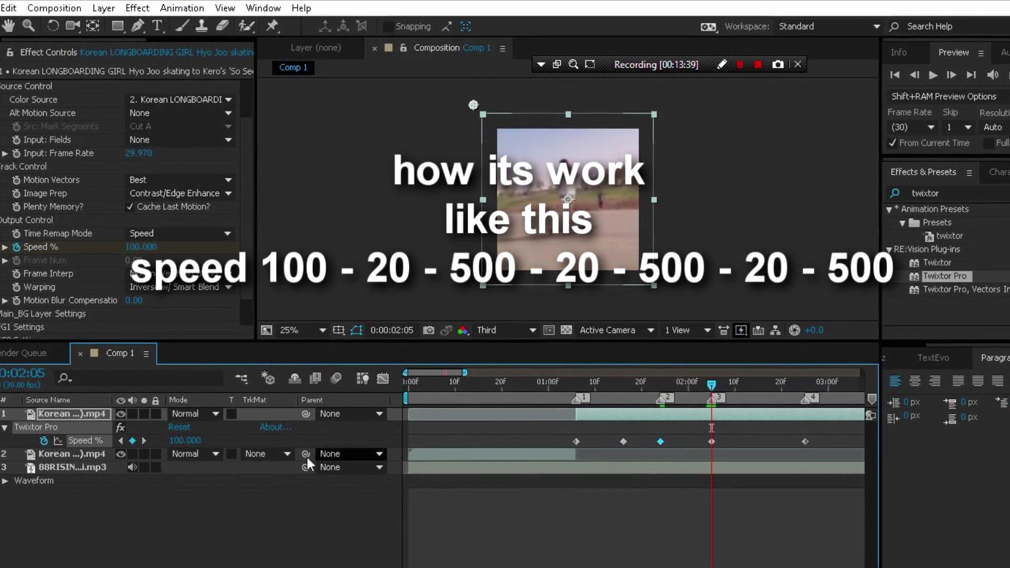
pyautogui.click(182, 440)
pyautogui.write('500')
pyautogui.press('Return')
# Add Speed % keyframes of 20 at 0:00:01:29 and 0:00:02:17, between markers 2–3 and 3–4.
pyautogui.click(683, 385)
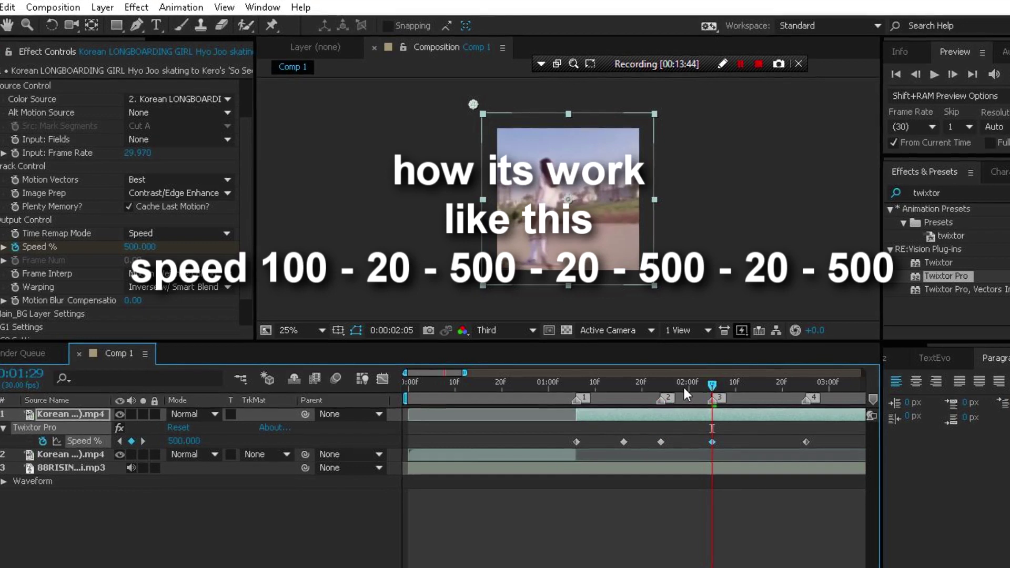
pyautogui.click(183, 441)
pyautogui.write('2')
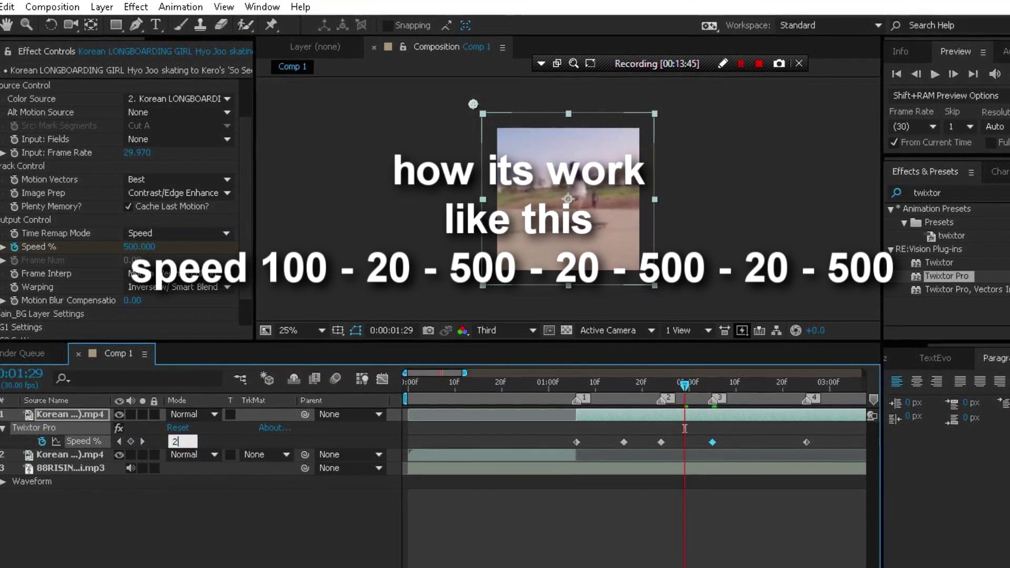
pyautogui.write('0')
pyautogui.press('Return')
pyautogui.click(768, 387)
pyautogui.click(181, 441)
pyautogui.write('20')
pyautogui.press('Return')
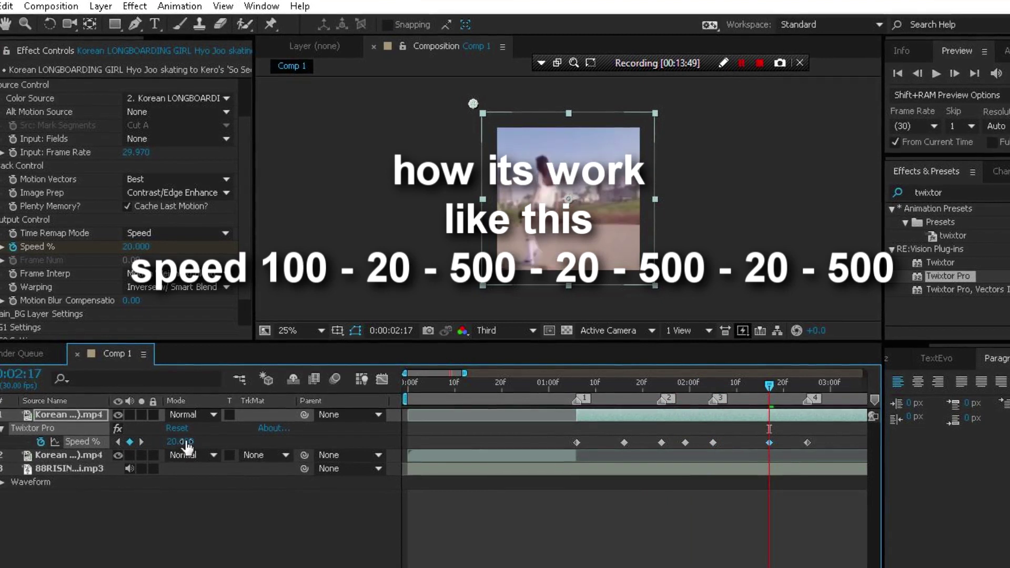
# Select all the Speed % keyframes on the top video layer, apply Easy Ease, and deselect them.
pyautogui.moveTo(804, 438); pyautogui.dragTo(573, 443)
pyautogui.press('F9')
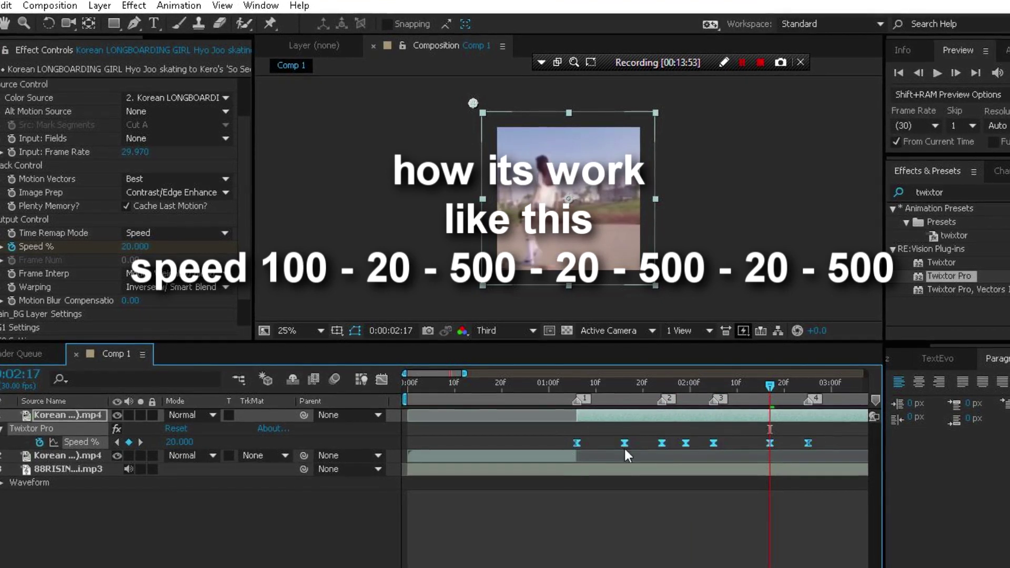
pyautogui.click(832, 446)
# Select the Speed % keyframe at marker 4 and show the Speed % curve in the Graph Editor.
pyautogui.click(809, 444)
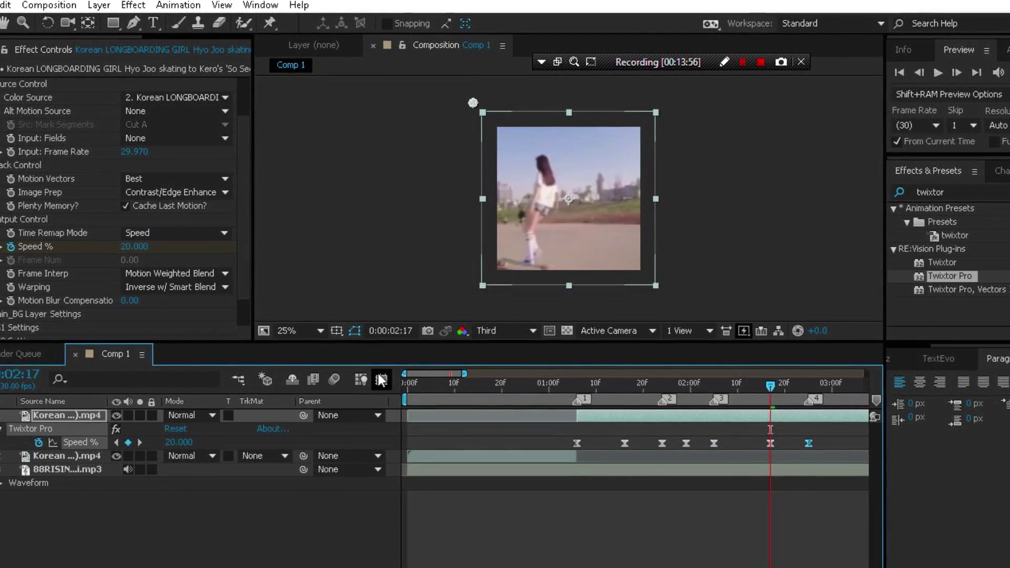
pyautogui.click(381, 379)
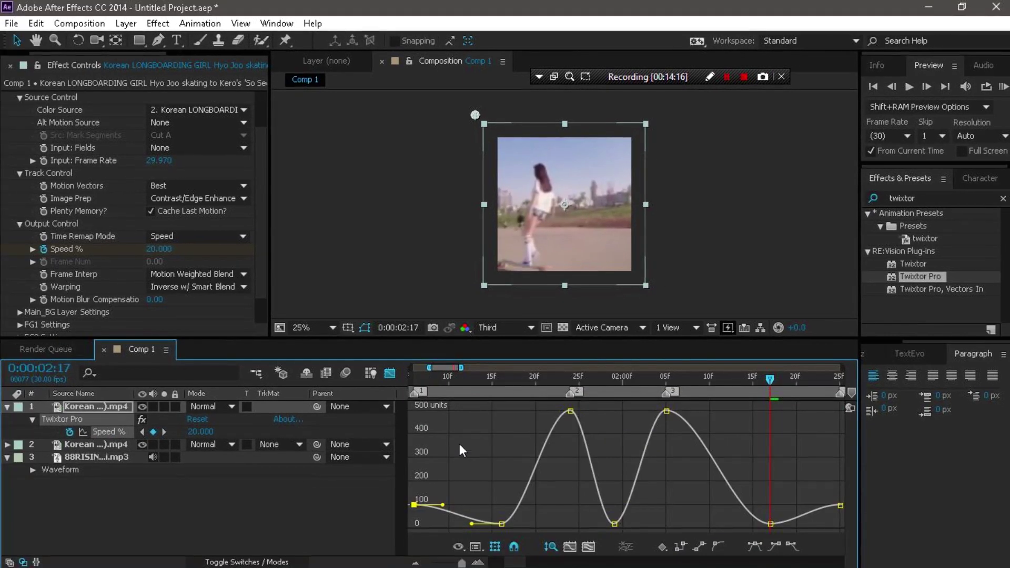
# Show the speed graph for Speed %, and return to the value graph.
pyautogui.rightClick(455, 454)
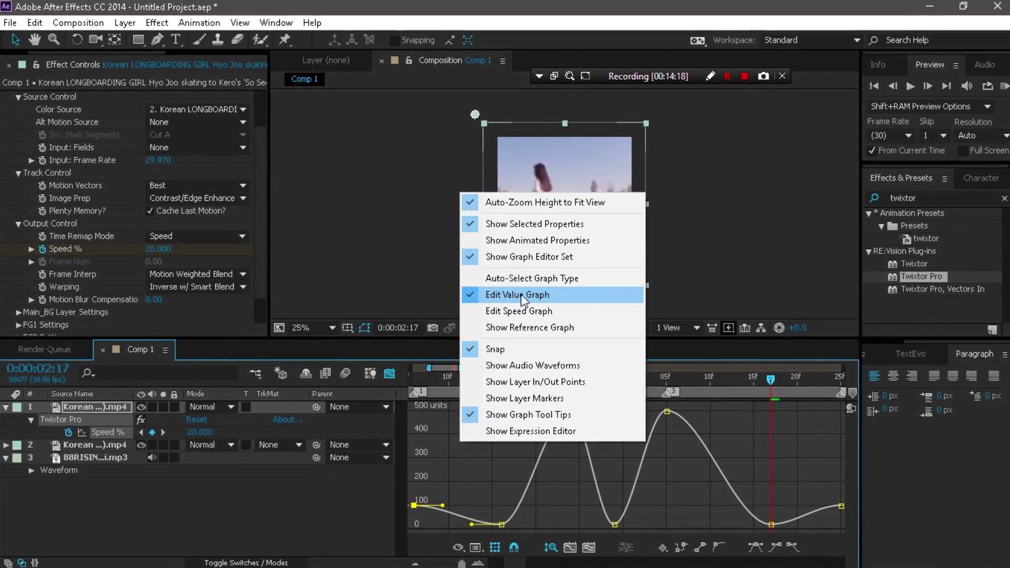
pyautogui.click(510, 311)
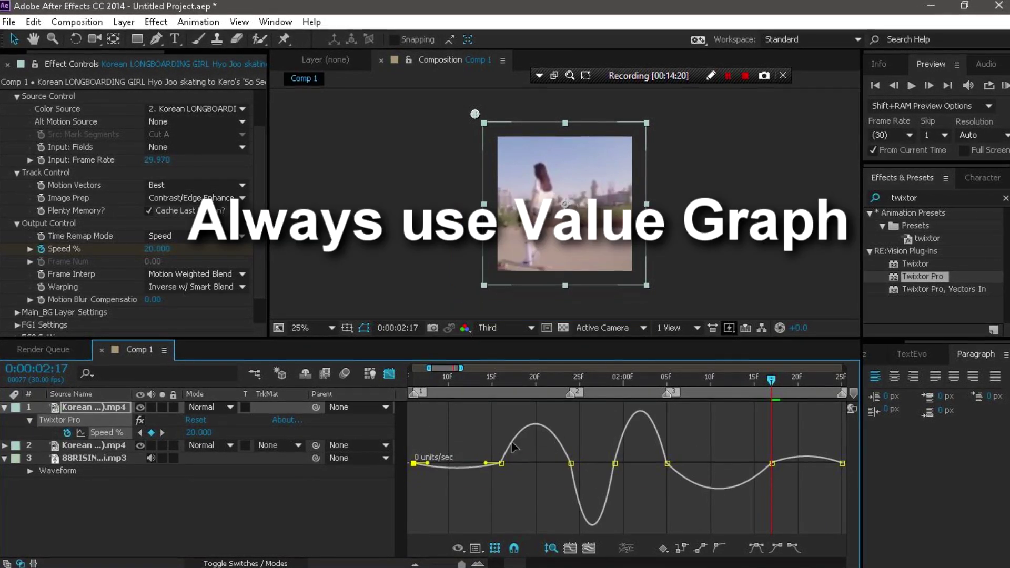
pyautogui.rightClick(497, 482)
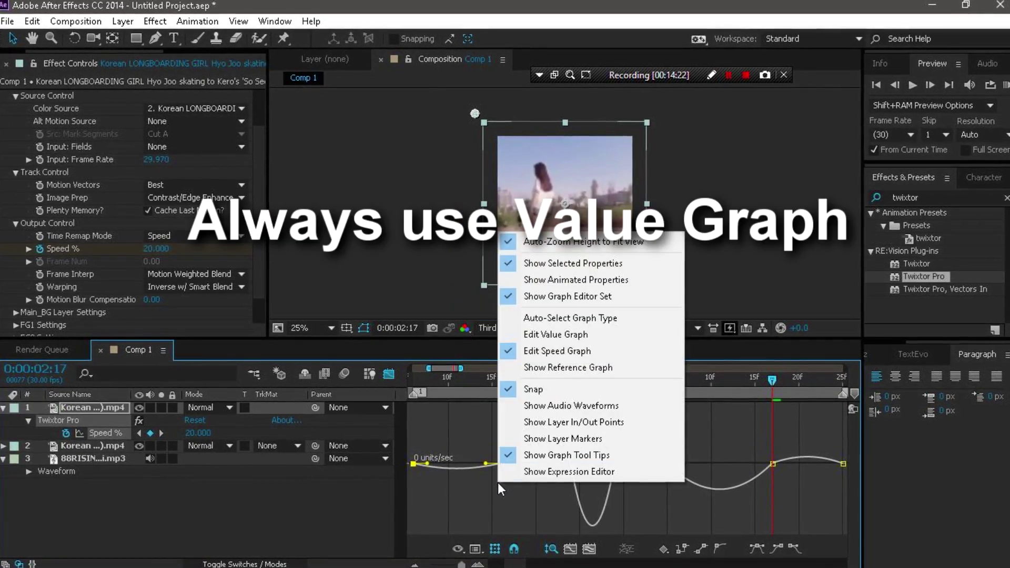
pyautogui.click(626, 334)
# Reshape the Speed % curve between marker 1 and the 0:00:01:16 keyframe into a steep drop that flattens out, using the keyframe handles.
pyautogui.press('=')
pyautogui.press('=')
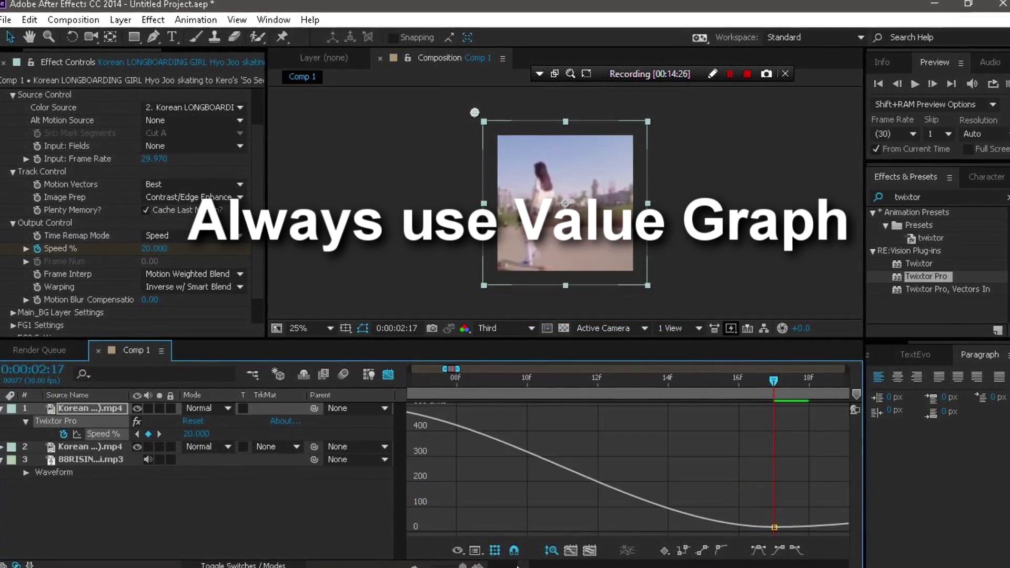
pyautogui.hscroll(-3, 628, 468)
pyautogui.press('-')
pyautogui.press('-')
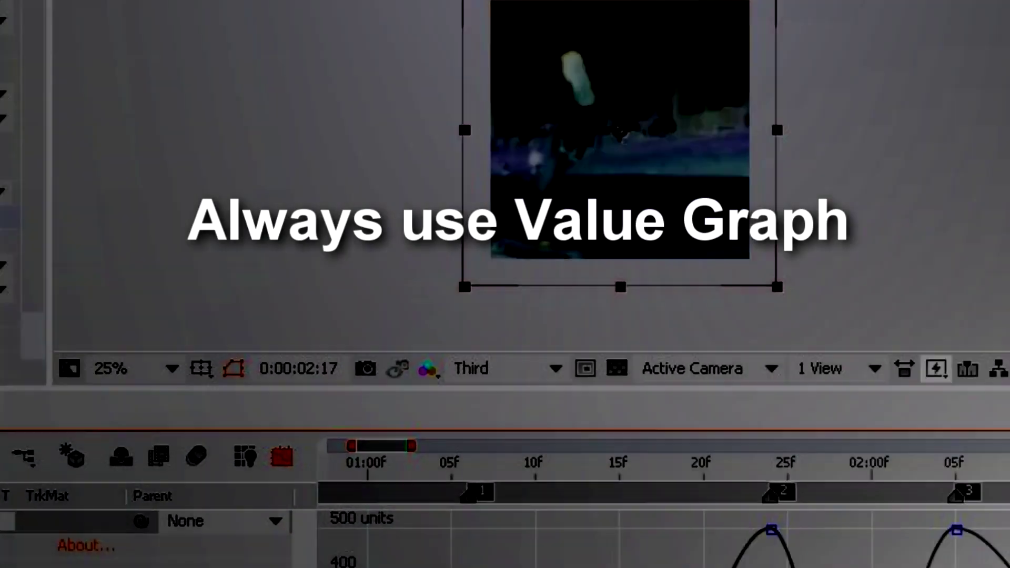
pyautogui.hscroll(-2, 682, 515)
pyautogui.click(644, 428)
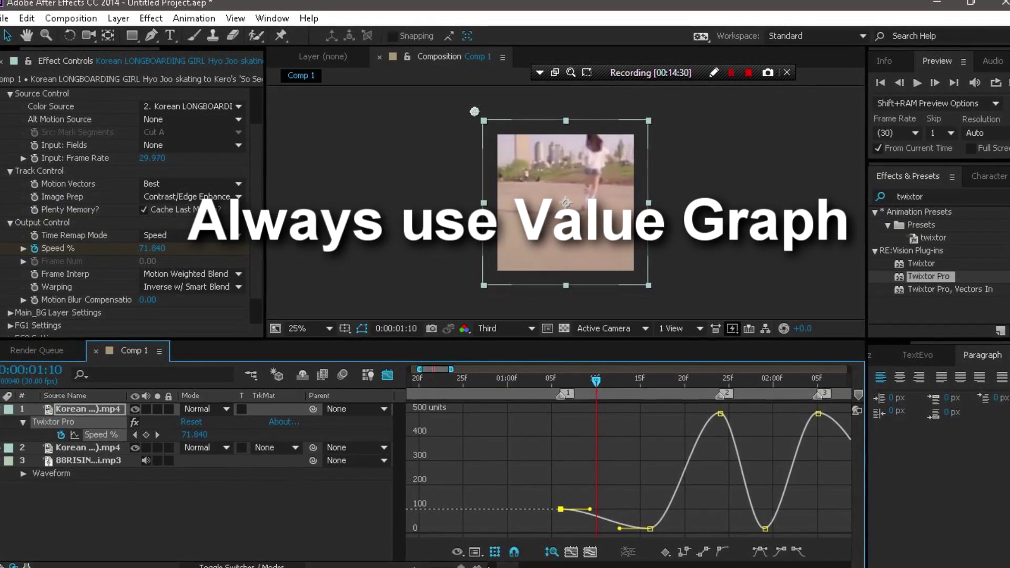
pyautogui.press('=')
pyautogui.press('=')
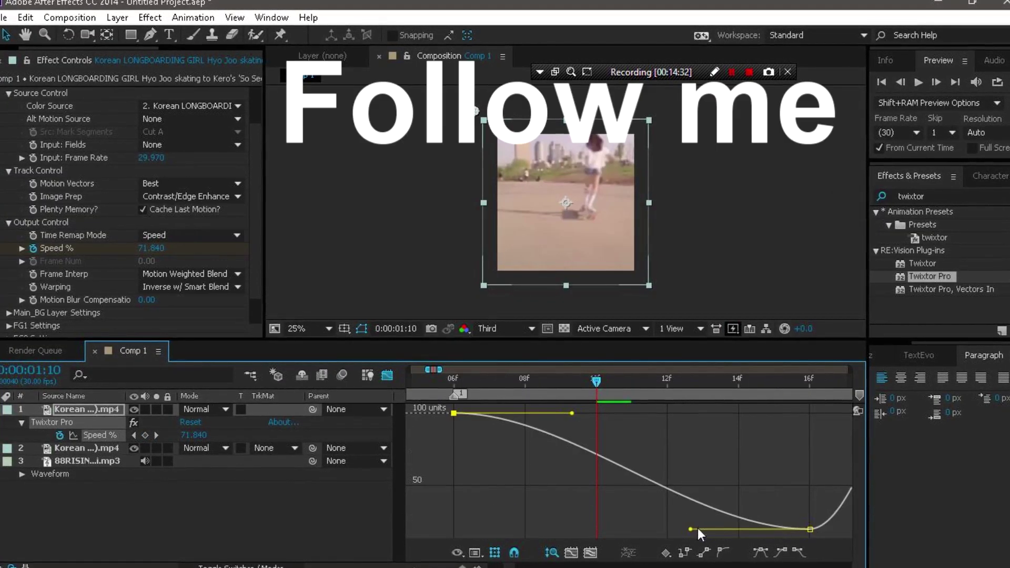
pyautogui.moveTo(691, 529); pyautogui.dragTo(660, 530)
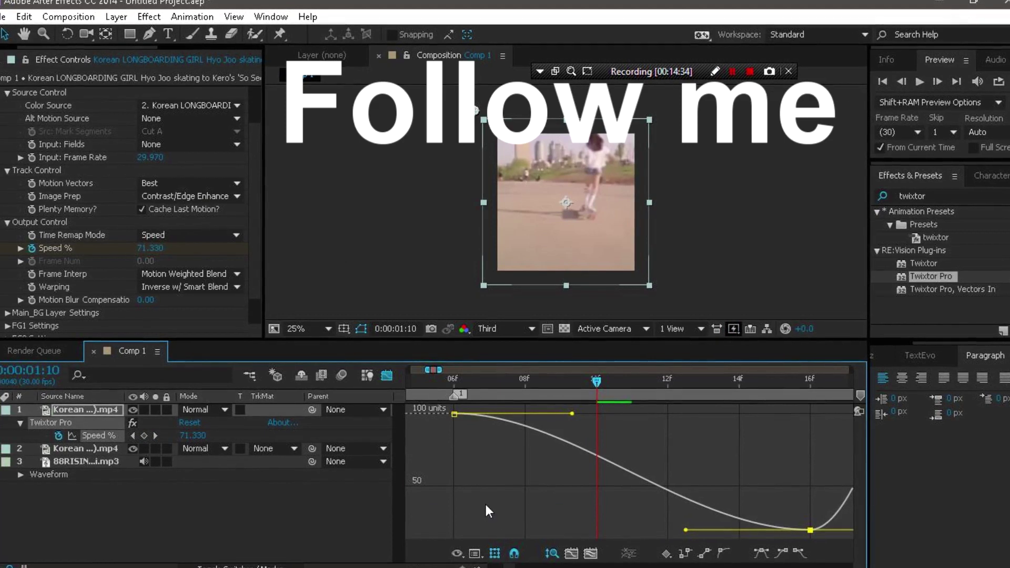
pyautogui.click(519, 506)
pyautogui.click(547, 432)
pyautogui.moveTo(572, 414); pyautogui.dragTo(373, 464)
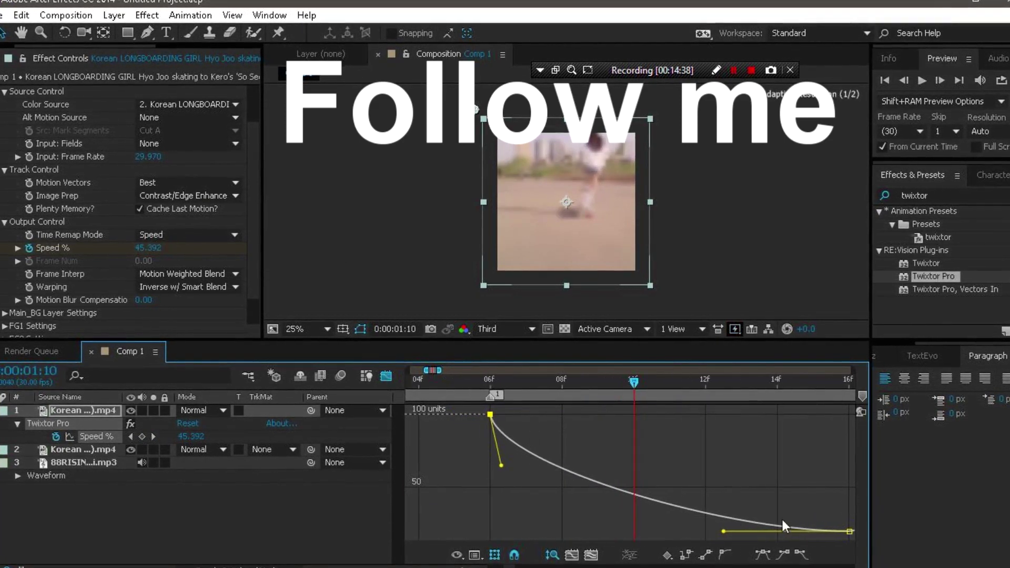
pyautogui.moveTo(724, 532); pyautogui.dragTo(515, 532)
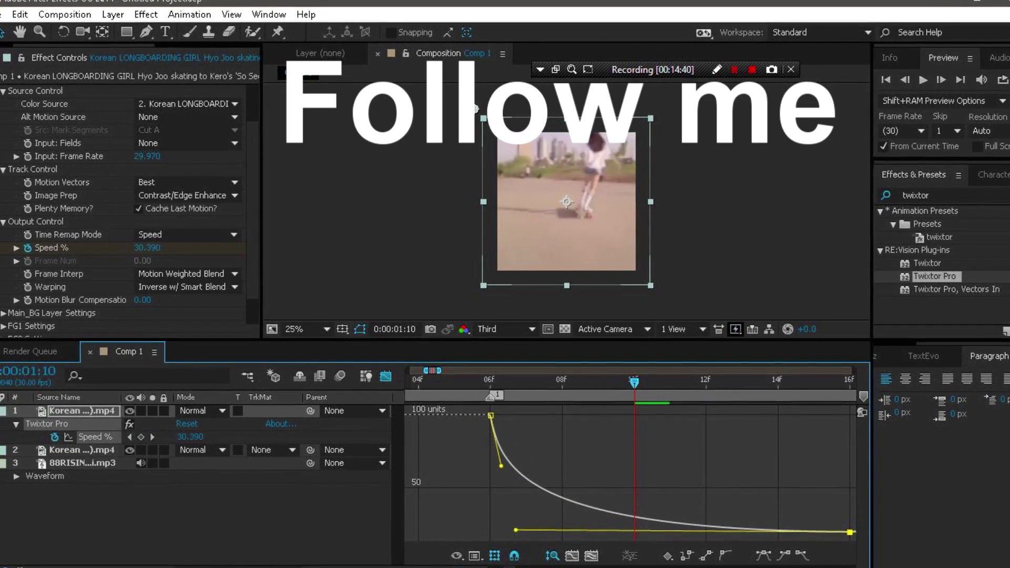
# Sharpen the Speed % rise into marker 2 by pulling the peak's incoming handle down and shortening the 0:00:01:16 keyframe's outgoing handle.
pyautogui.press('-')
pyautogui.hscroll(5, 760, 502)
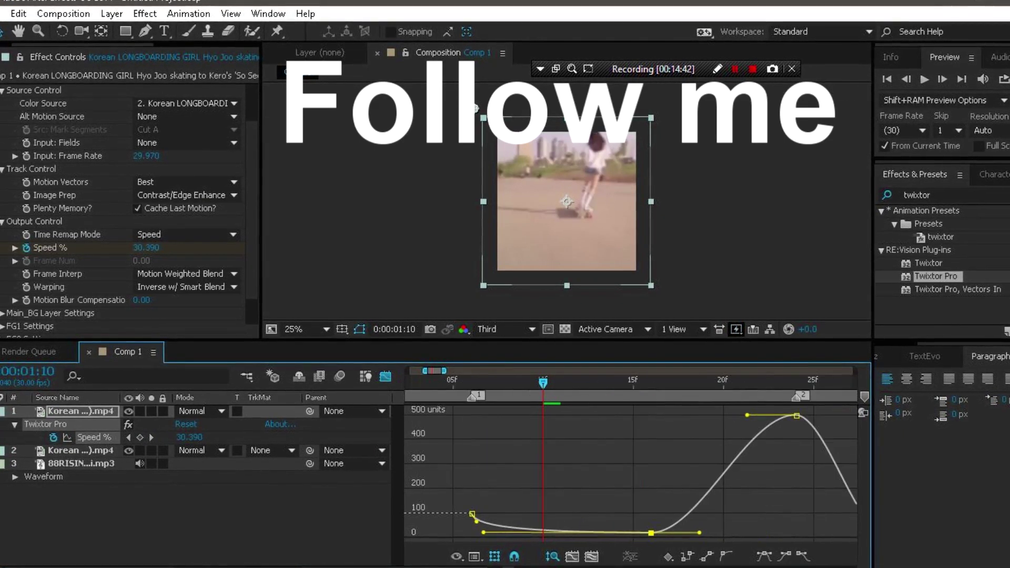
pyautogui.moveTo(683, 416); pyautogui.dragTo(743, 466)
pyautogui.click(736, 416)
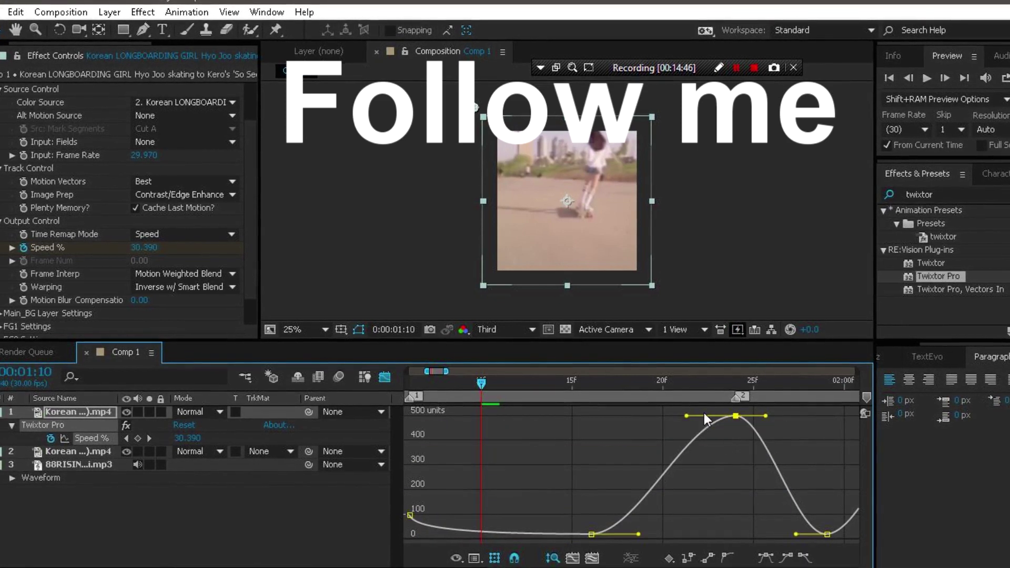
pyautogui.moveTo(687, 420); pyautogui.dragTo(763, 450)
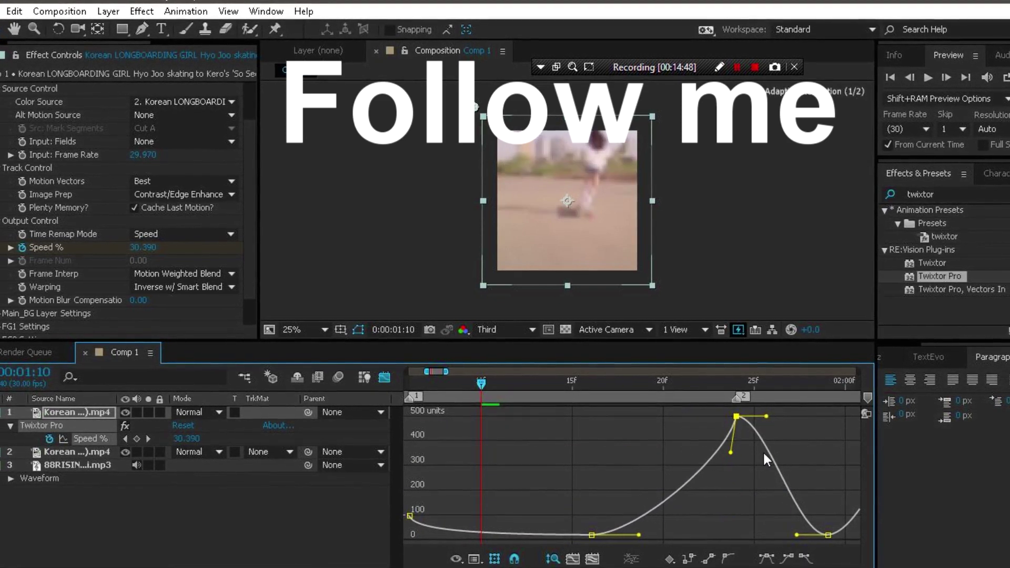
pyautogui.moveTo(637, 535)
pyautogui.mouseDown()
pyautogui.moveTo(727, 531)
pyautogui.moveTo(624, 535)
pyautogui.mouseUp()
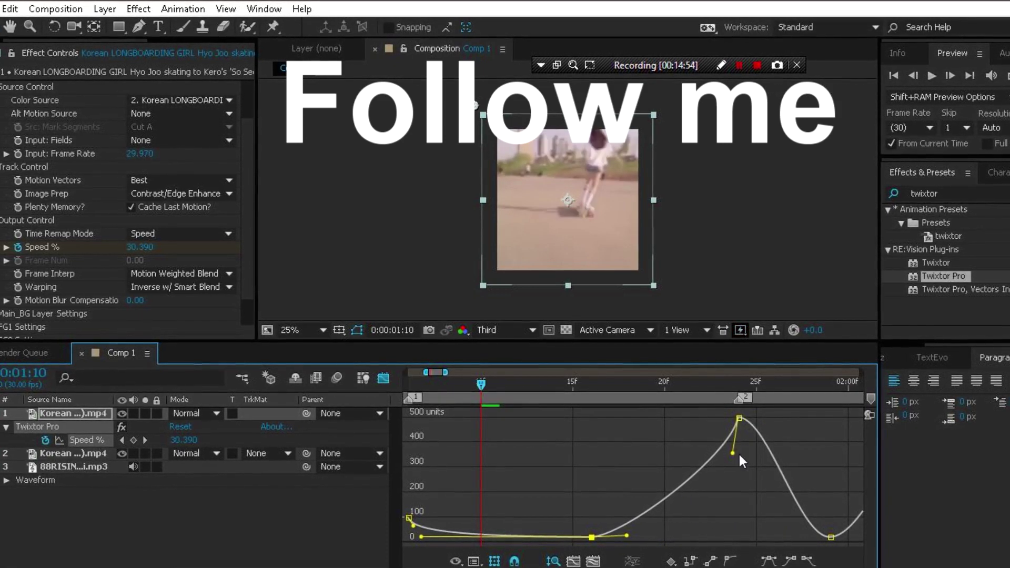
pyautogui.moveTo(735, 455); pyautogui.dragTo(756, 525)
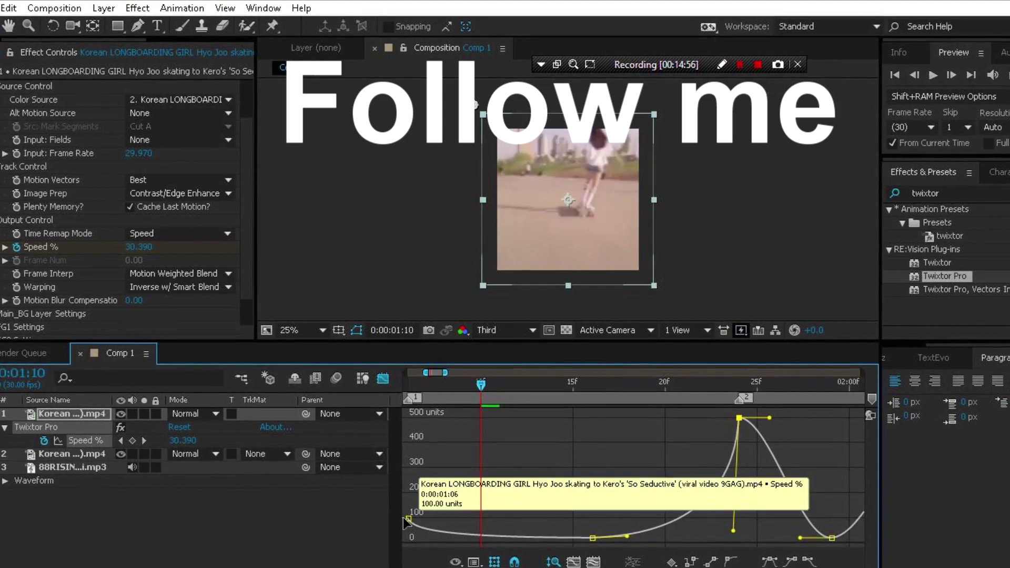
# Shorten the incoming handle of the 0:00:01:16 keyframe to soften the drop from marker 1, and move the playhead to 0:00:01:25.
pyautogui.click(408, 520)
pyautogui.moveTo(421, 538); pyautogui.dragTo(506, 537)
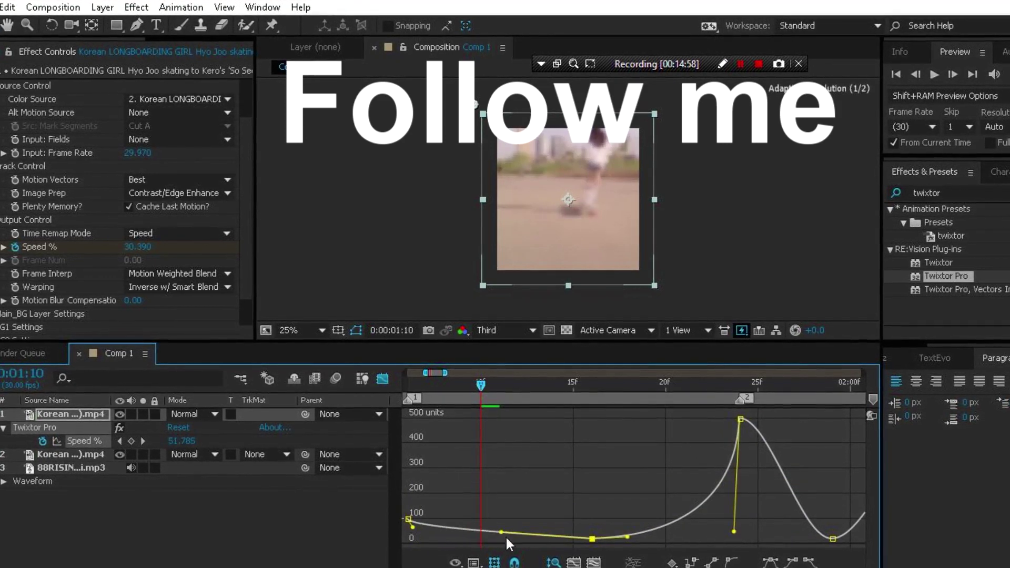
pyautogui.moveTo(481, 385); pyautogui.dragTo(764, 393)
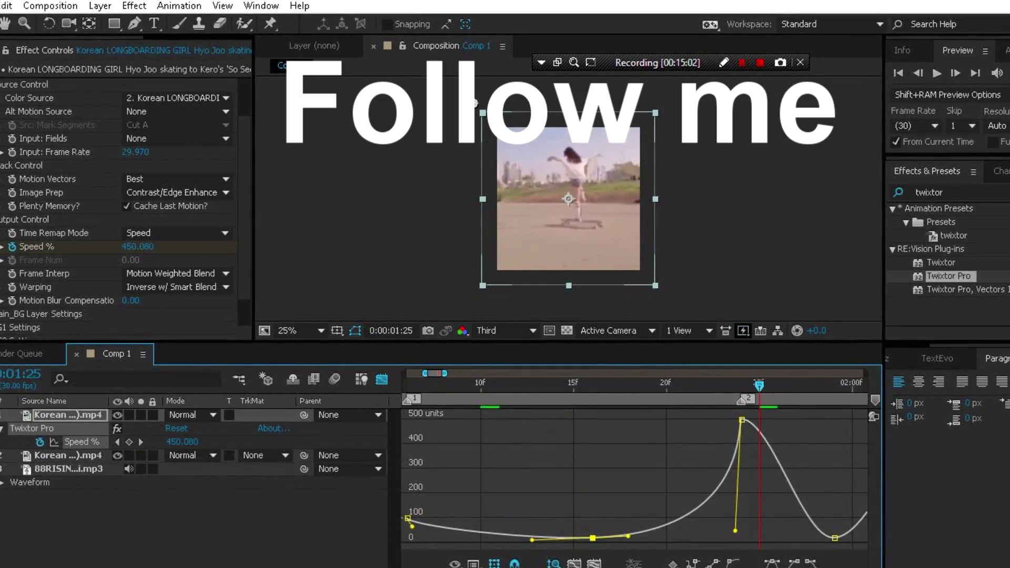
# Pull the outgoing handle at marker 2 and both handles at marker 3 steeply down to form sharp Speed % peaks.
pyautogui.hscroll(3, 634, 478)
pyautogui.click(508, 423)
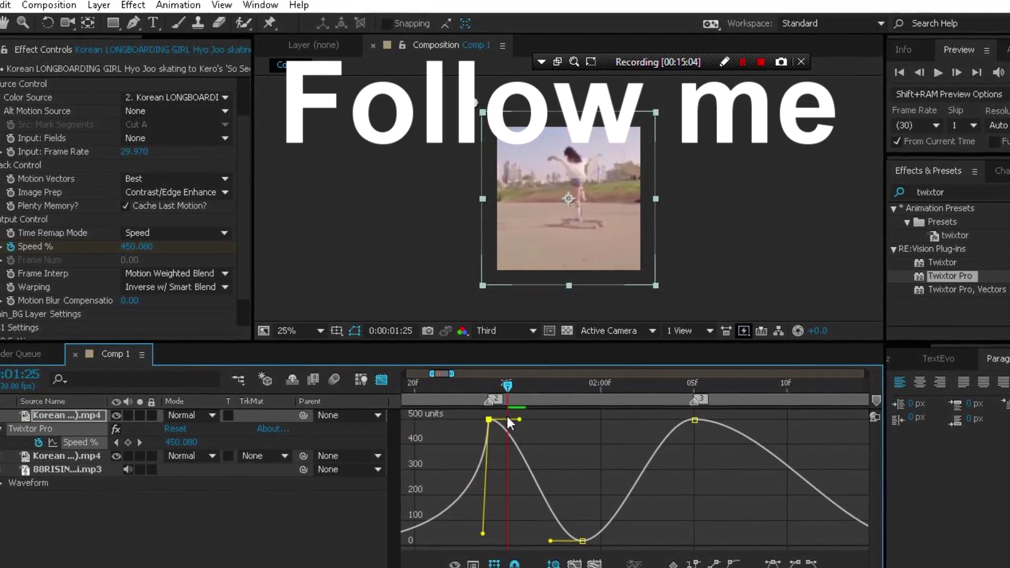
pyautogui.moveTo(519, 419); pyautogui.dragTo(456, 535)
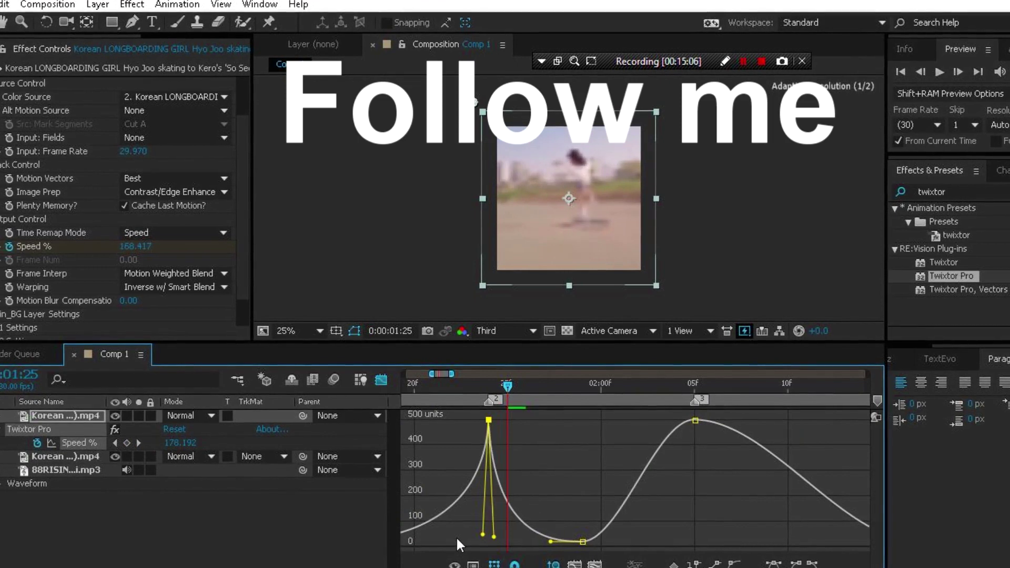
pyautogui.click(695, 420)
pyautogui.moveTo(653, 419); pyautogui.dragTo(737, 538)
pyautogui.moveTo(769, 420); pyautogui.dragTo(663, 543)
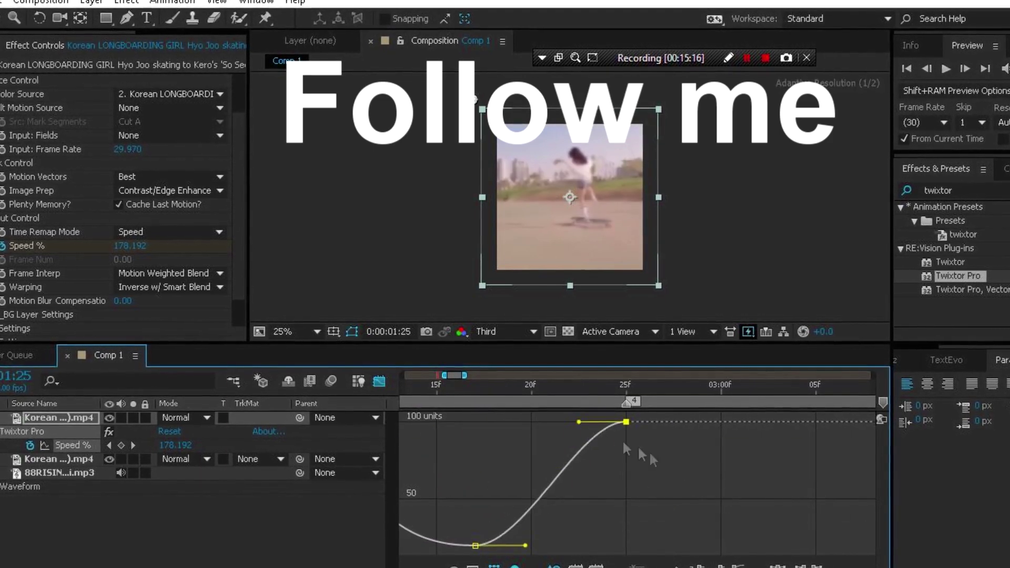
# Pull the incoming handle of the marker 4 keyframe steeply down, and close the Graph Editor.
pyautogui.moveTo(638, 445); pyautogui.dragTo(620, 541)
pyautogui.press('-')
pyautogui.press('-')
pyautogui.press('-')
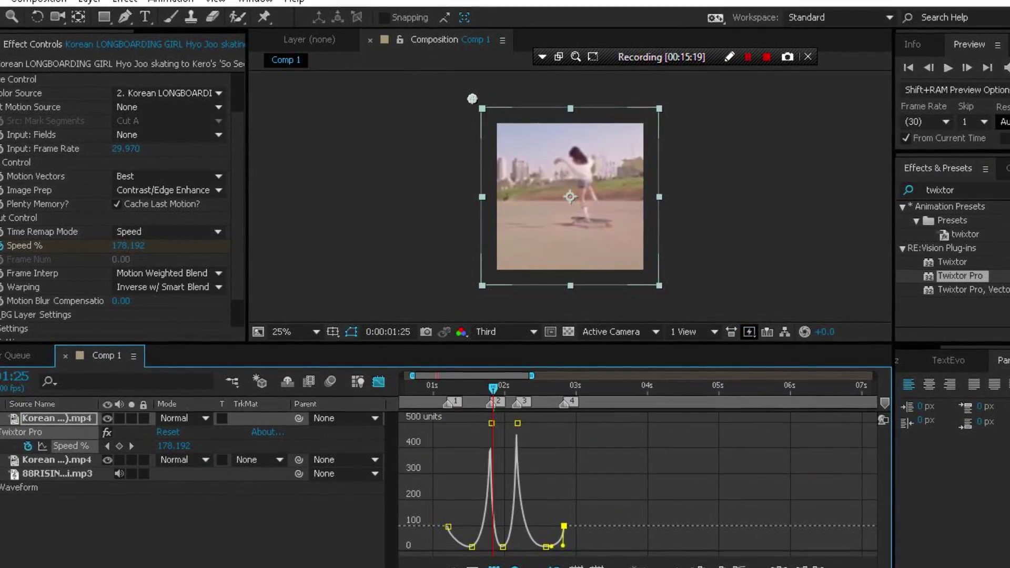
pyautogui.click(372, 381)
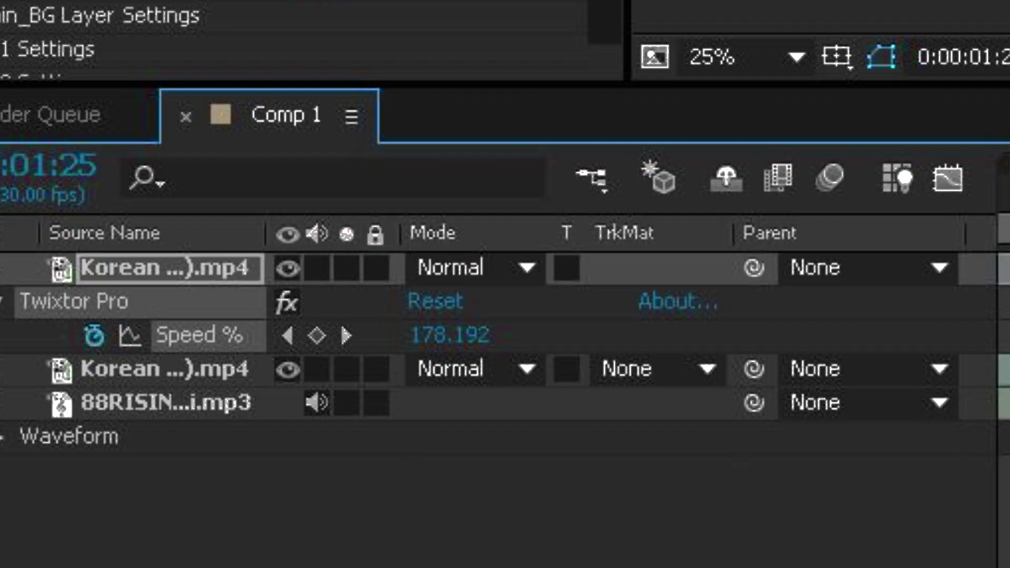
# Enable motion blur for the top video layer and for the whole composition.
pyautogui.press('F4')
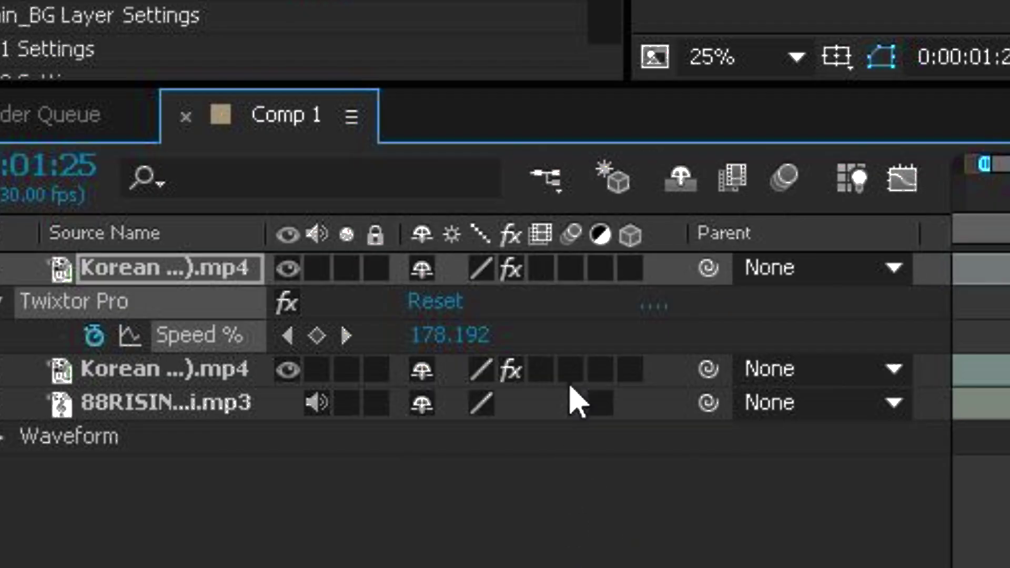
pyautogui.click(570, 268)
pyautogui.click(784, 178)
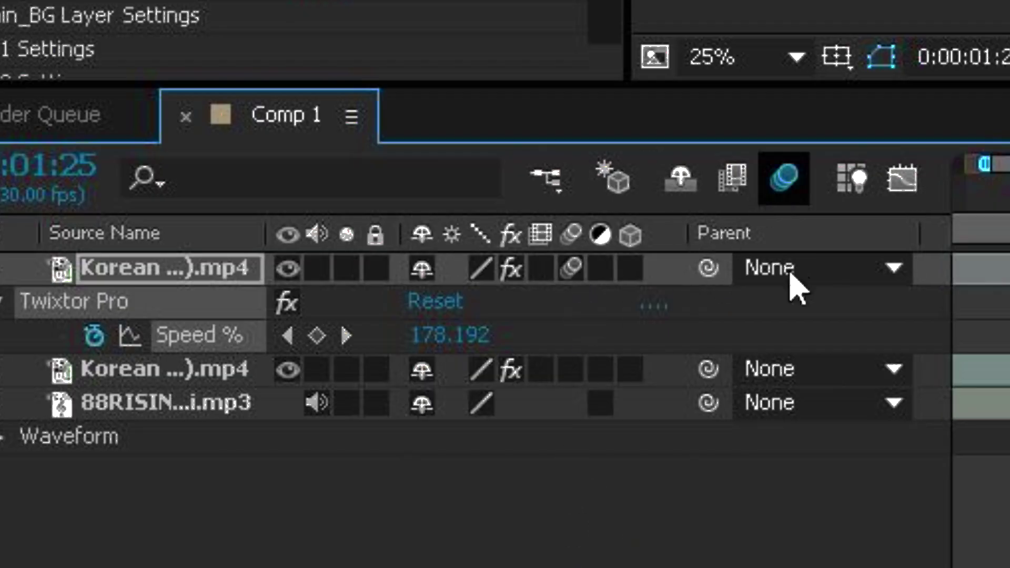
# Preview the composition and review the Speed % curve in the Graph Editor.
pyautogui.press('space')
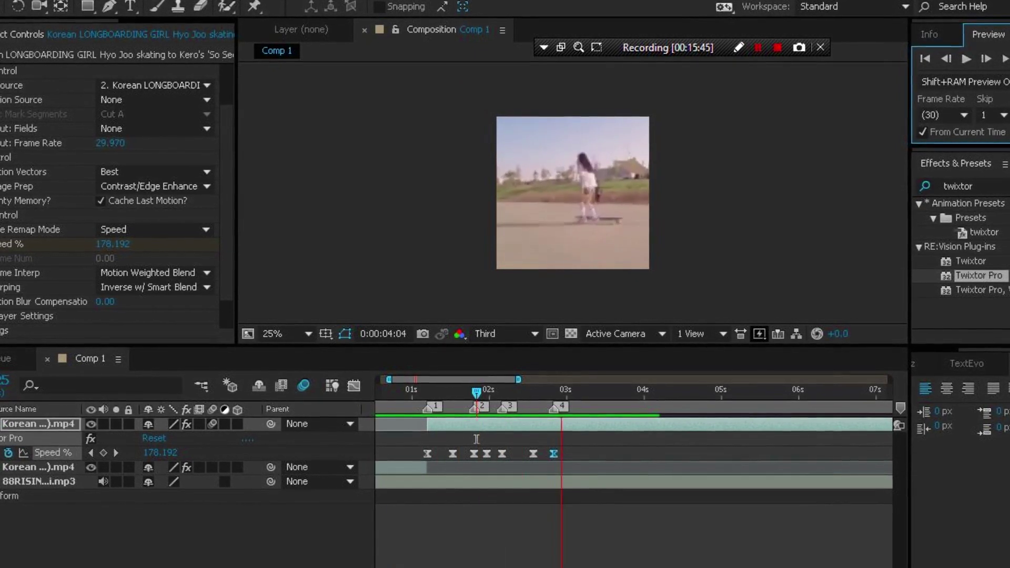
pyautogui.press('space')
pyautogui.click(353, 387)
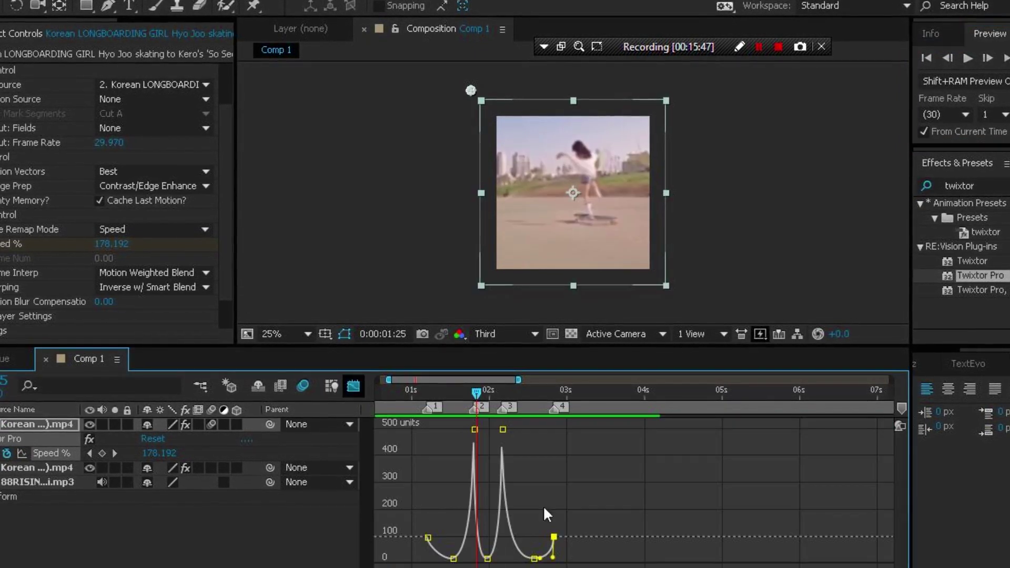
pyautogui.hotkey('shift', 'F3')
# Reveal the music layer's audio waveform and move the start of the work area to just before marker 4.
pyautogui.click(445, 476)
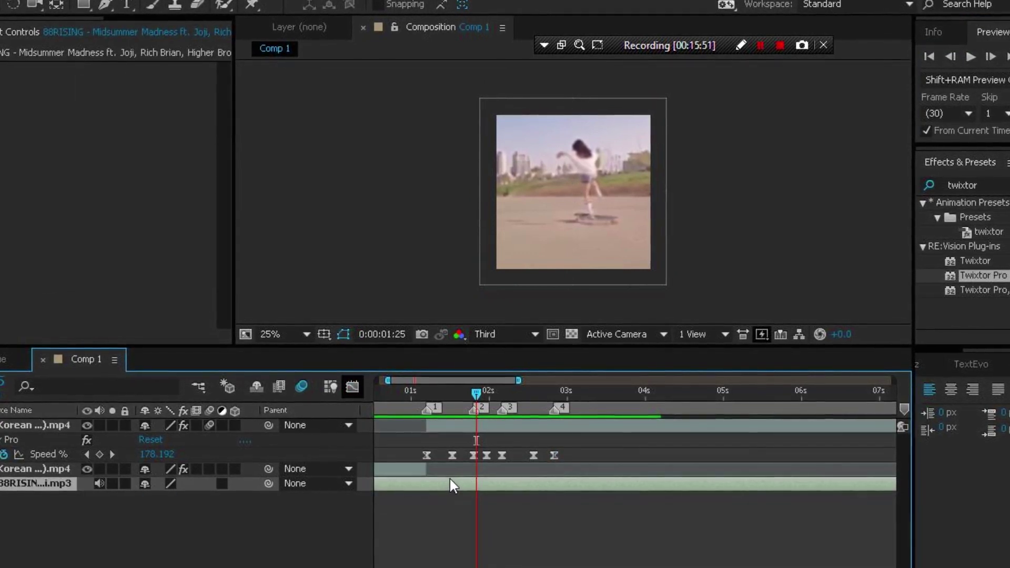
pyautogui.press('l')
pyautogui.press('l')
pyautogui.moveTo(482, 382)
pyautogui.mouseDown()
pyautogui.moveTo(518, 383)
pyautogui.moveTo(475, 386)
pyautogui.mouseUp()
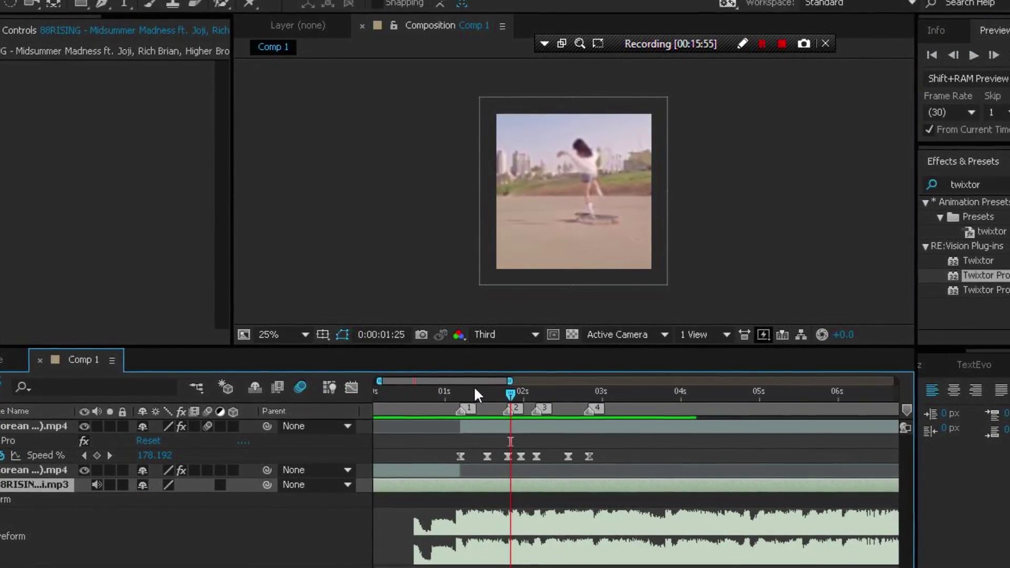
pyautogui.press('-')
pyautogui.press('-')
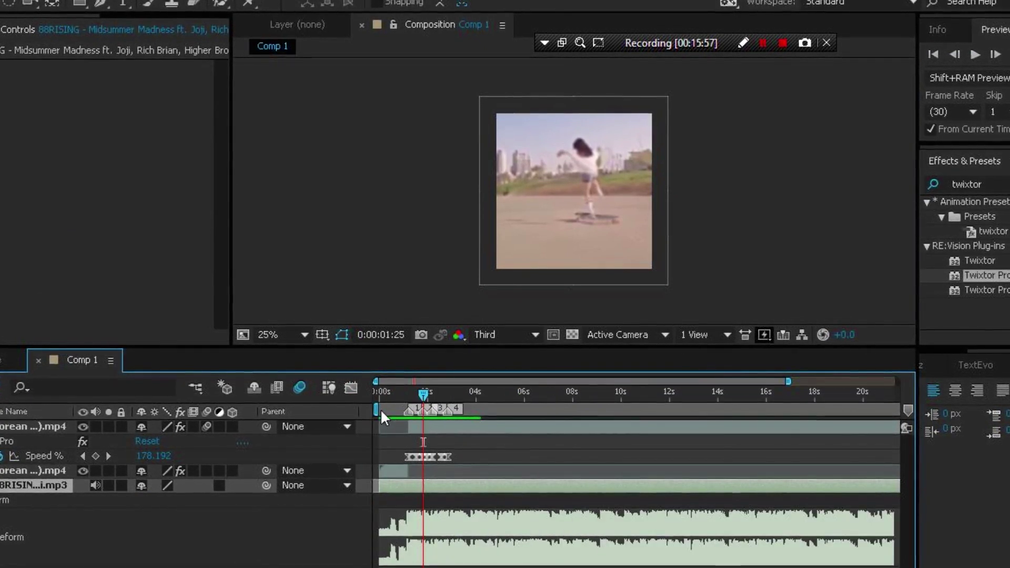
pyautogui.moveTo(437, 411); pyautogui.dragTo(440, 411)
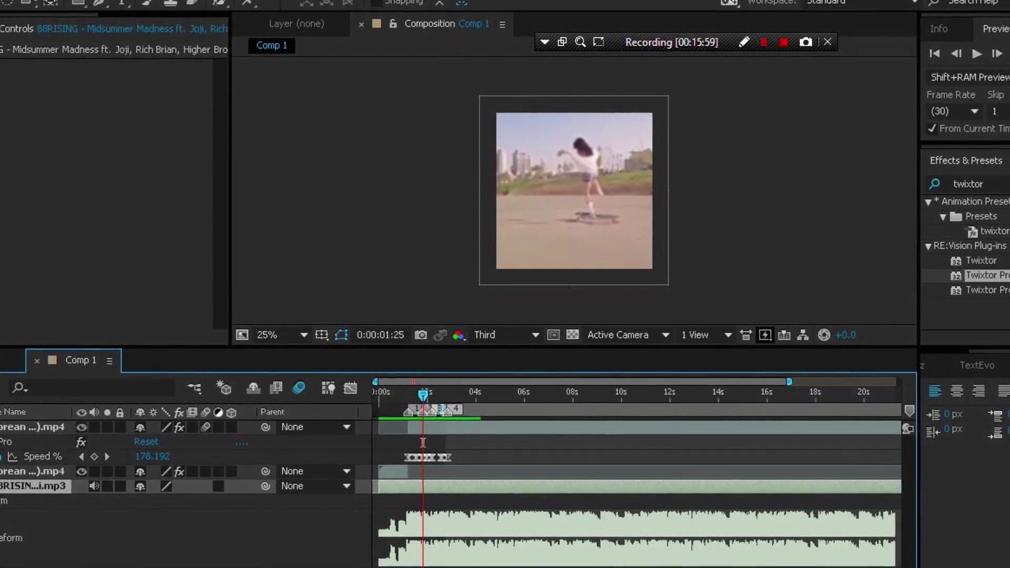
pyautogui.press('=')
pyautogui.press('=')
# Preview the song and add composition markers 5 and 6 on the beats at 0:00:03:00 and just before 0:00:04:00.
pyautogui.press('space')
pyautogui.press('space')
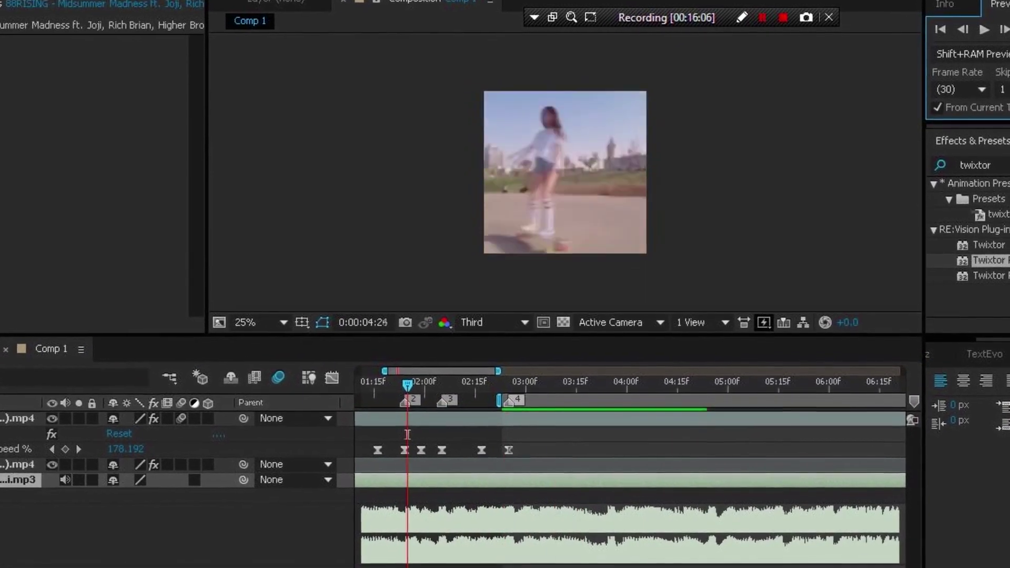
pyautogui.click(526, 388)
pyautogui.moveTo(918, 392); pyautogui.dragTo(513, 424)
pyautogui.press('space')
pyautogui.press('space')
pyautogui.moveTo(918, 392); pyautogui.dragTo(499, 445)
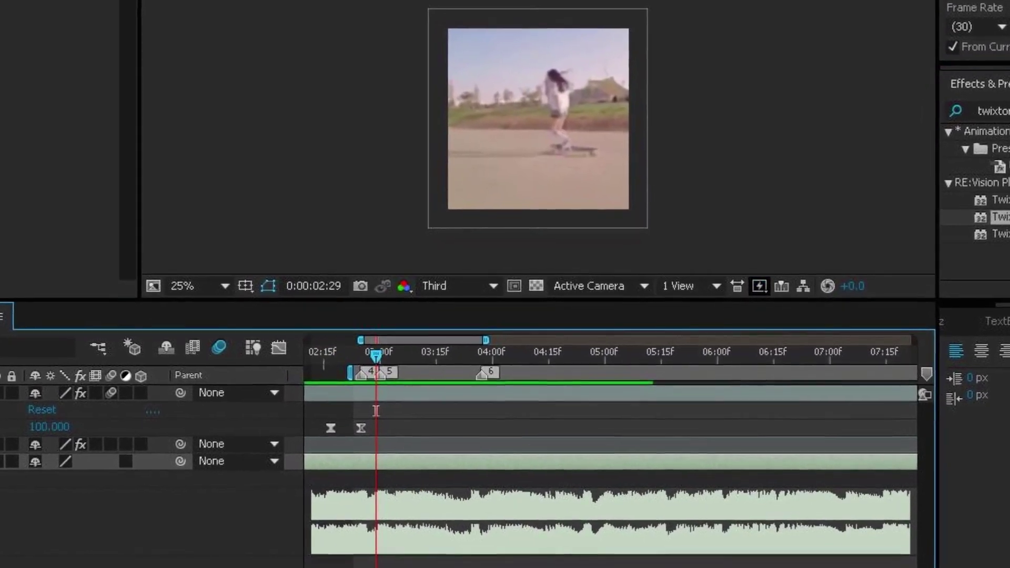
# Add a Speed % keyframe of 50 at marker 5 (0:00:03:00) on the top video layer.
pyautogui.press('=')
pyautogui.press('=')
pyautogui.moveTo(574, 361); pyautogui.dragTo(588, 361)
pyautogui.click(59, 429)
pyautogui.write('50')
pyautogui.press('Return')
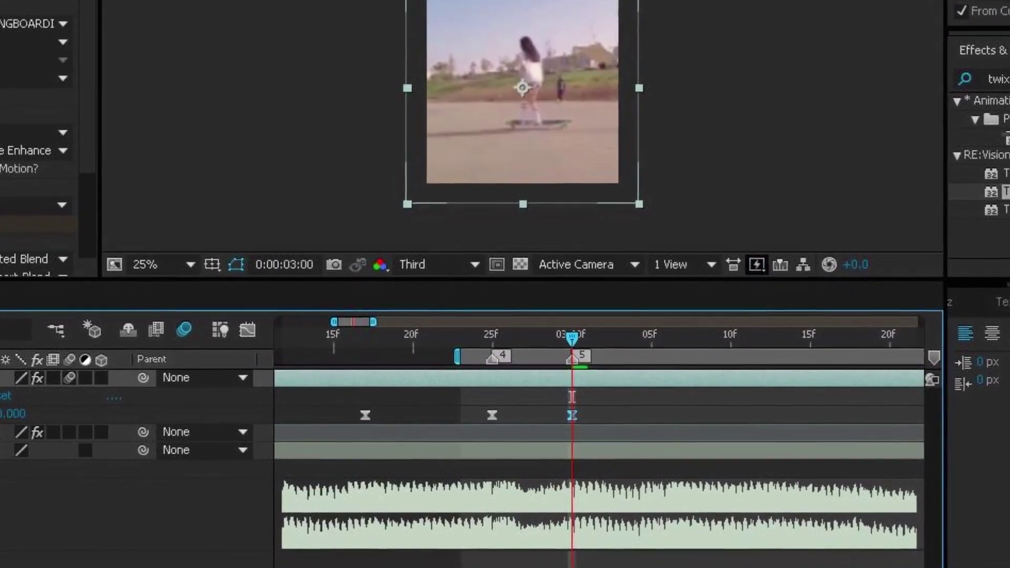
# Add Speed % keyframes of 100 at 0:00:03:24 and 20 at 0:00:03:11 on the top video layer.
pyautogui.press('-')
pyautogui.click(713, 342)
pyautogui.write('100')
pyautogui.press('Return')
pyautogui.click(598, 319)
pyautogui.write('10')
pyautogui.press('Return')
# Adjust the Speed % keyframe handles around markers 4 and 5 in the Graph Editor to form a sharp peak at marker 5.
pyautogui.click(221, 314)
pyautogui.moveTo(522, 373); pyautogui.dragTo(517, 510)
pyautogui.moveTo(480, 351); pyautogui.dragTo(484, 497)
pyautogui.moveTo(543, 479); pyautogui.dragTo(542, 515)
pyautogui.click(702, 477)
pyautogui.click(494, 561)
pyautogui.moveTo(862, 525); pyautogui.dragTo(862, 493)
# Bend the last Speed % segment, from 0:00:03:11 to 0:00:03:24, into a slow start with a steep rise at the end.
pyautogui.press('=')
pyautogui.press('=')
pyautogui.hscroll(4, 648, 368)
pyautogui.moveTo(663, 332); pyautogui.dragTo(730, 500)
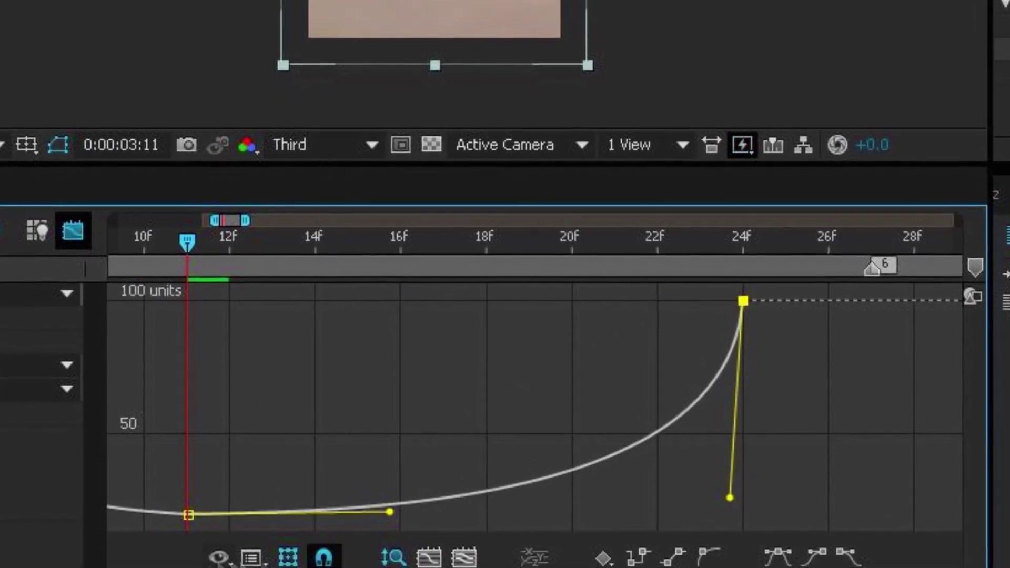
pyautogui.hscroll(-5, 540, 411)
pyautogui.click(472, 508)
pyautogui.click(368, 473)
pyautogui.press('-')
pyautogui.press('-')
pyautogui.press('-')
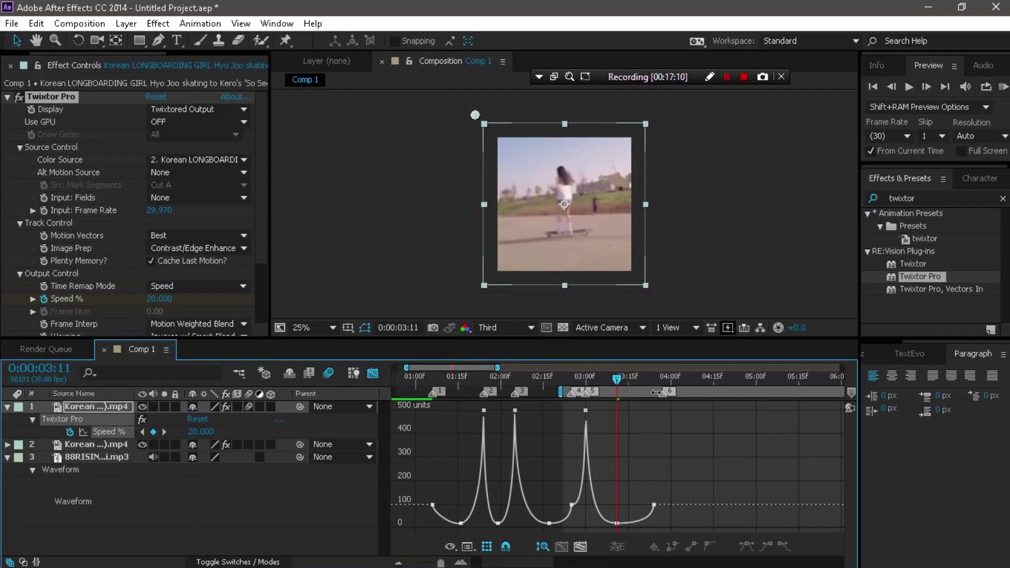
# Move the start of the work area back to before marker 1 and preview the composition.
pyautogui.moveTo(656, 392); pyautogui.dragTo(588, 389)
pyautogui.click(1003, 86)
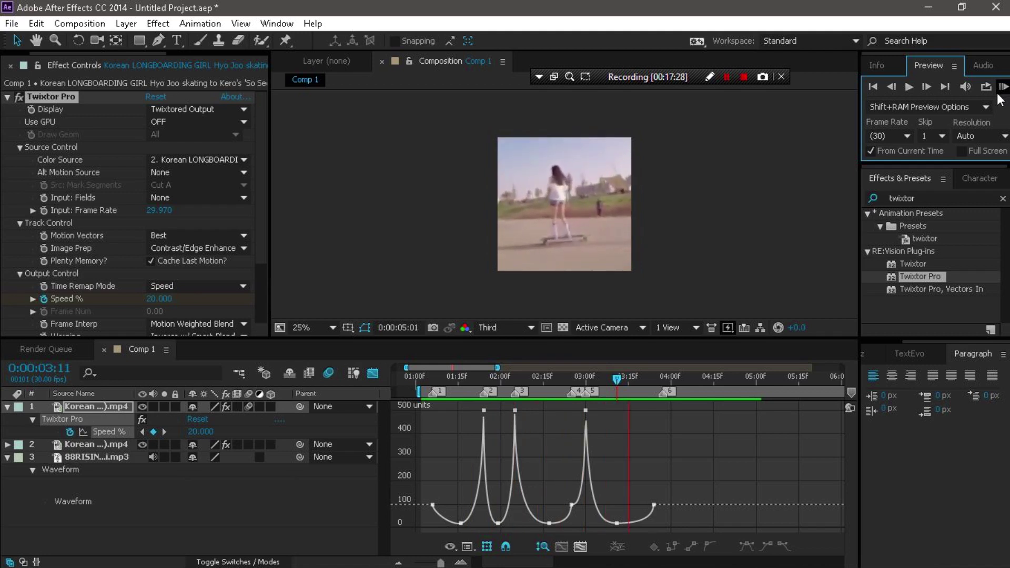
pyautogui.press('space')
pyautogui.click(603, 374)
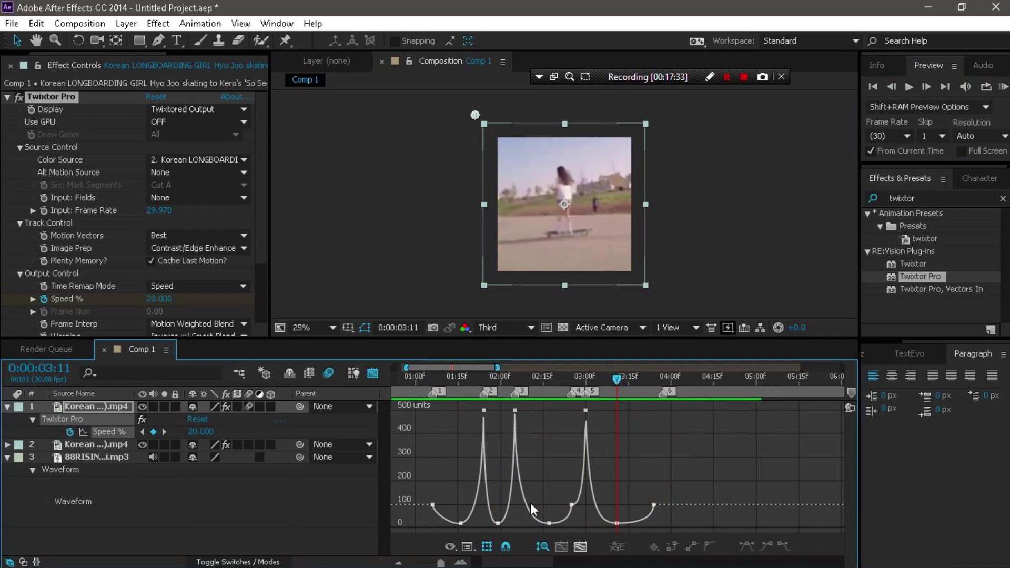
# Shorten the end of the work area to just after marker 6, about 0:00:04:15, and preview the composition.
pyautogui.moveTo(502, 561); pyautogui.dragTo(488, 560)
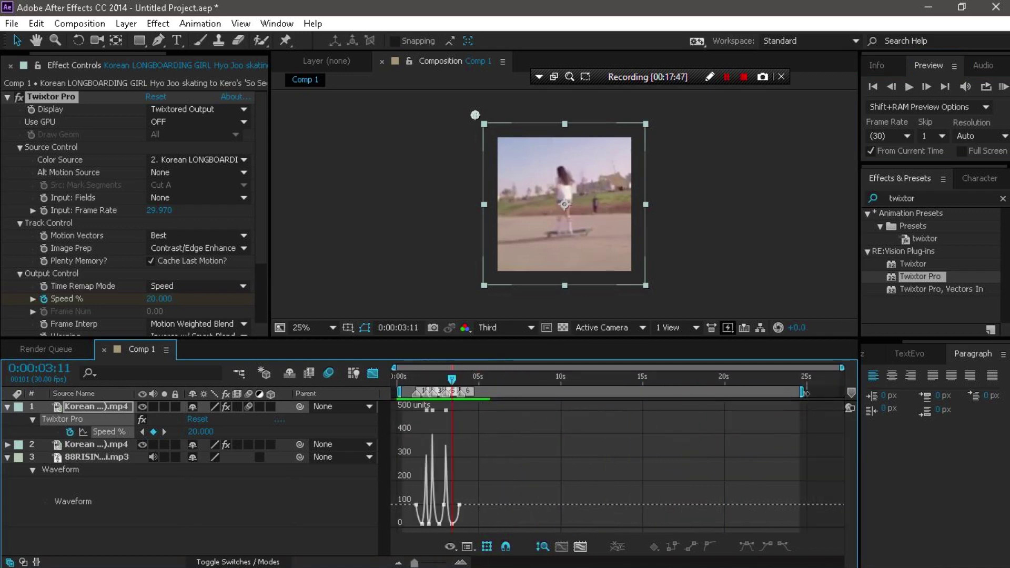
pyautogui.moveTo(804, 393); pyautogui.dragTo(481, 400)
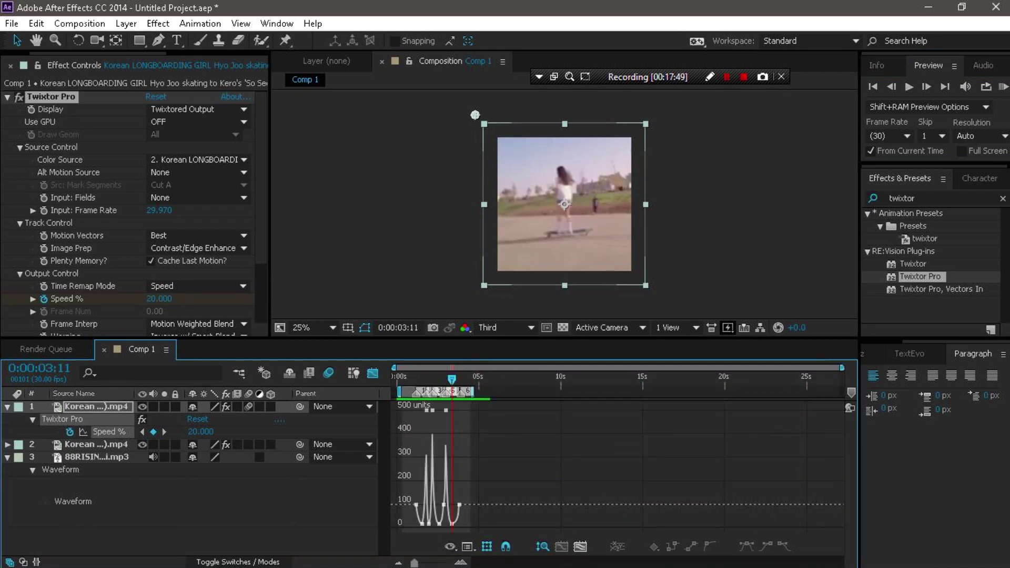
pyautogui.click(460, 561)
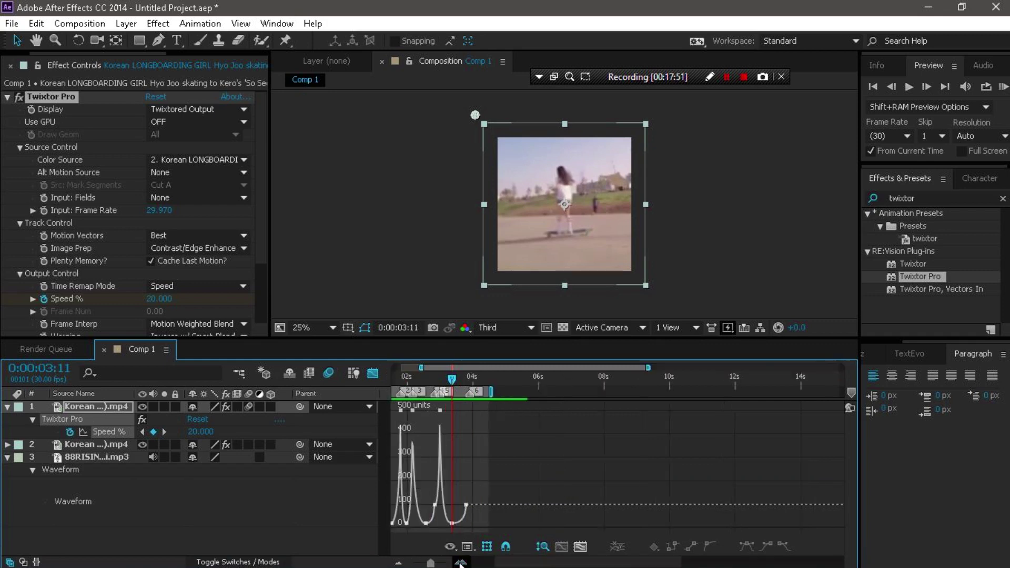
pyautogui.click(460, 562)
pyautogui.moveTo(544, 561); pyautogui.dragTo(509, 562)
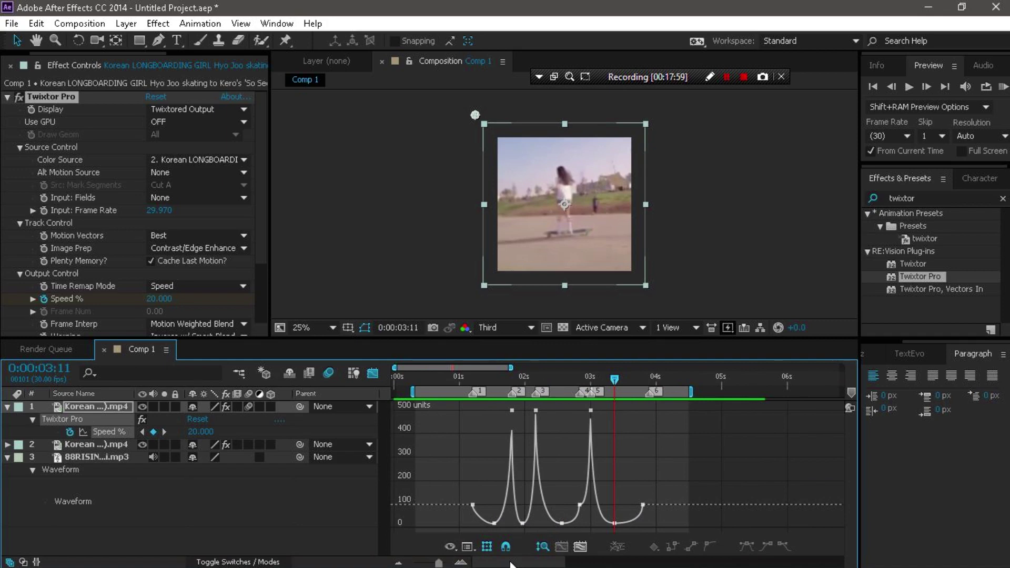
pyautogui.press('space')
pyautogui.click(999, 87)
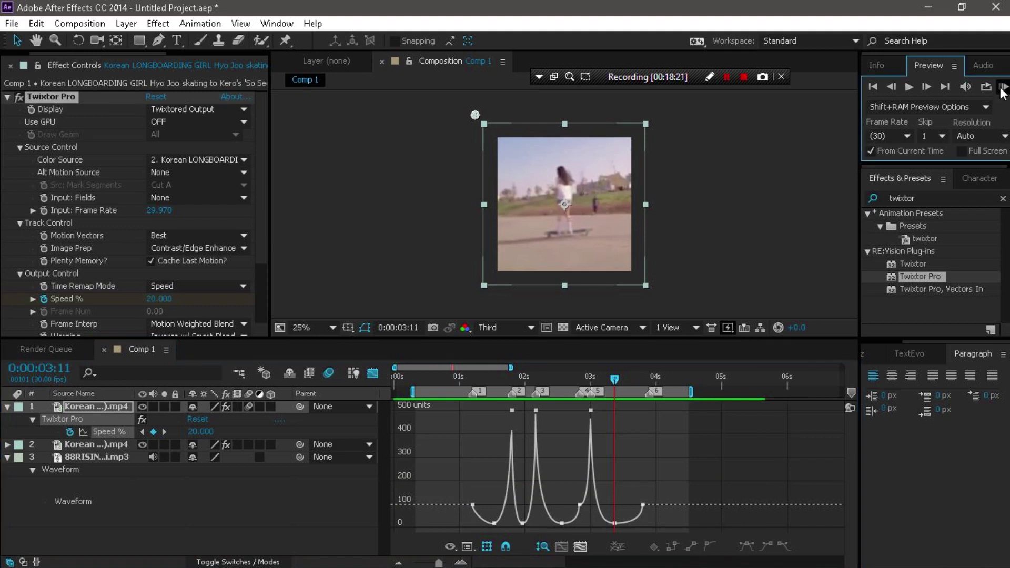